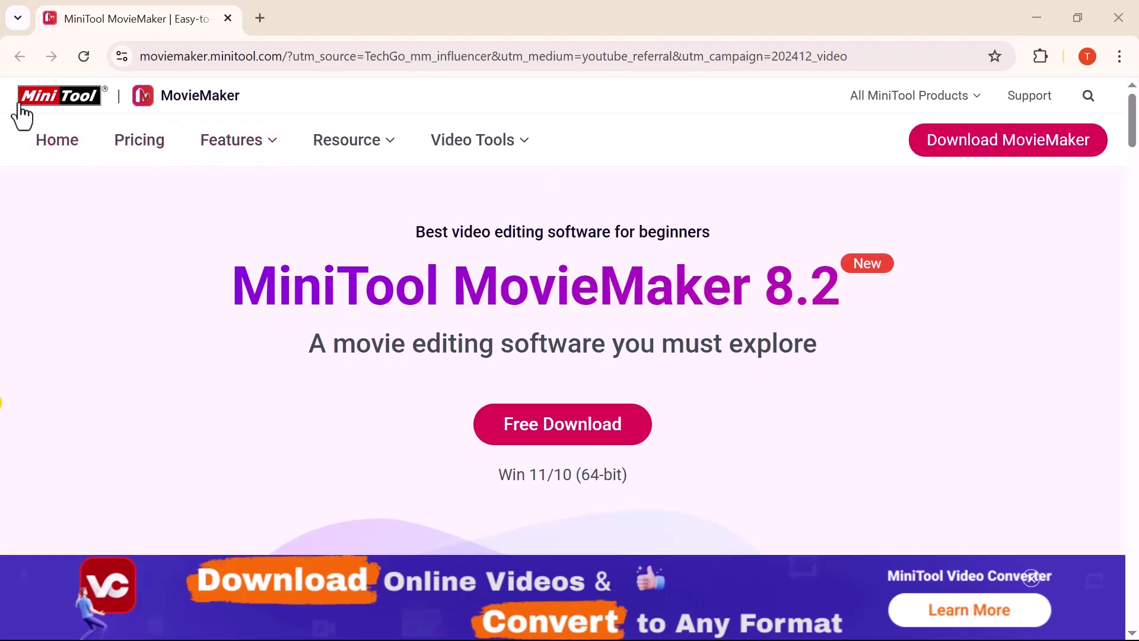
Finish the installer and launch MiniTool MovieMaker Free 8.2.0 with Start Now
scroll(323, 231, "down", 6)
scroll(323, 232, "down", 2)
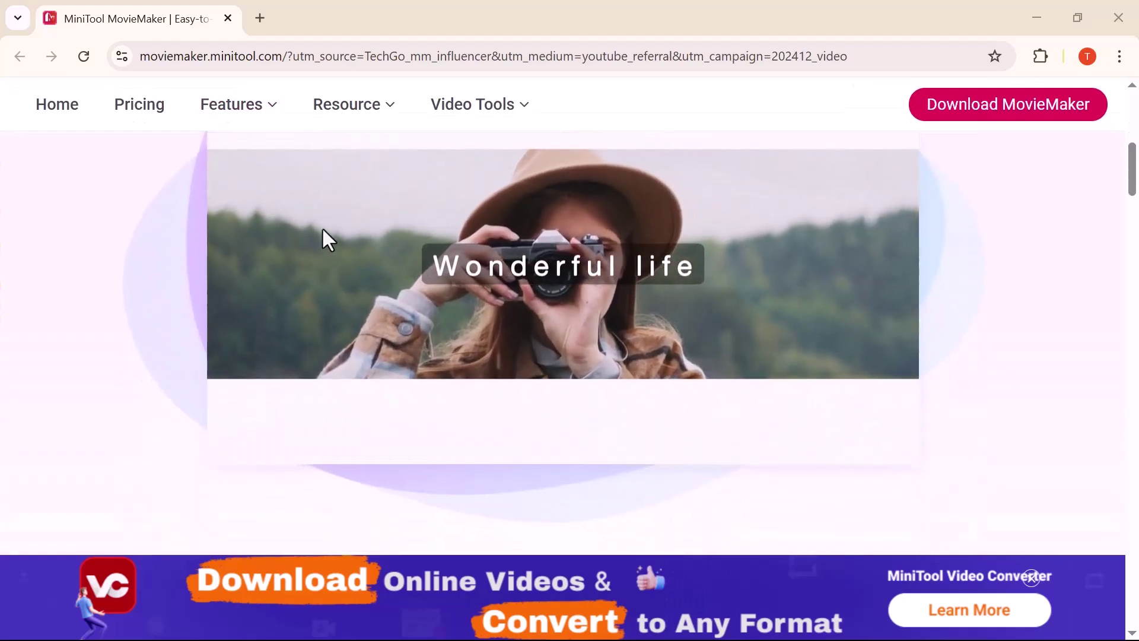
scroll(321, 227, "down", 2)
scroll(327, 240, "down", 5)
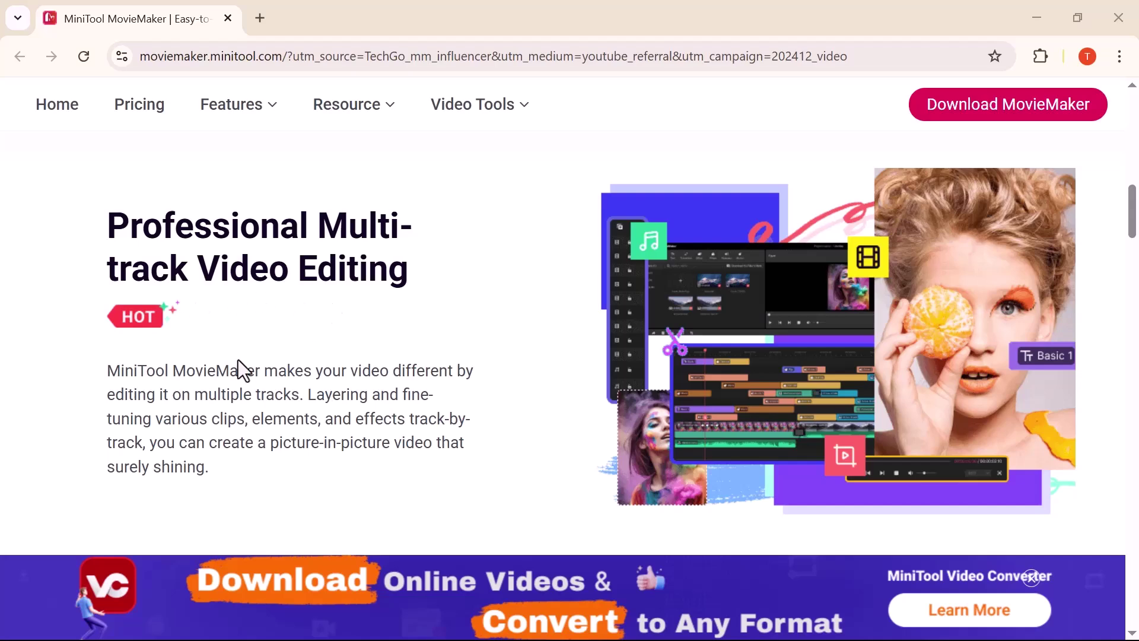
scroll(243, 403, "down", 6)
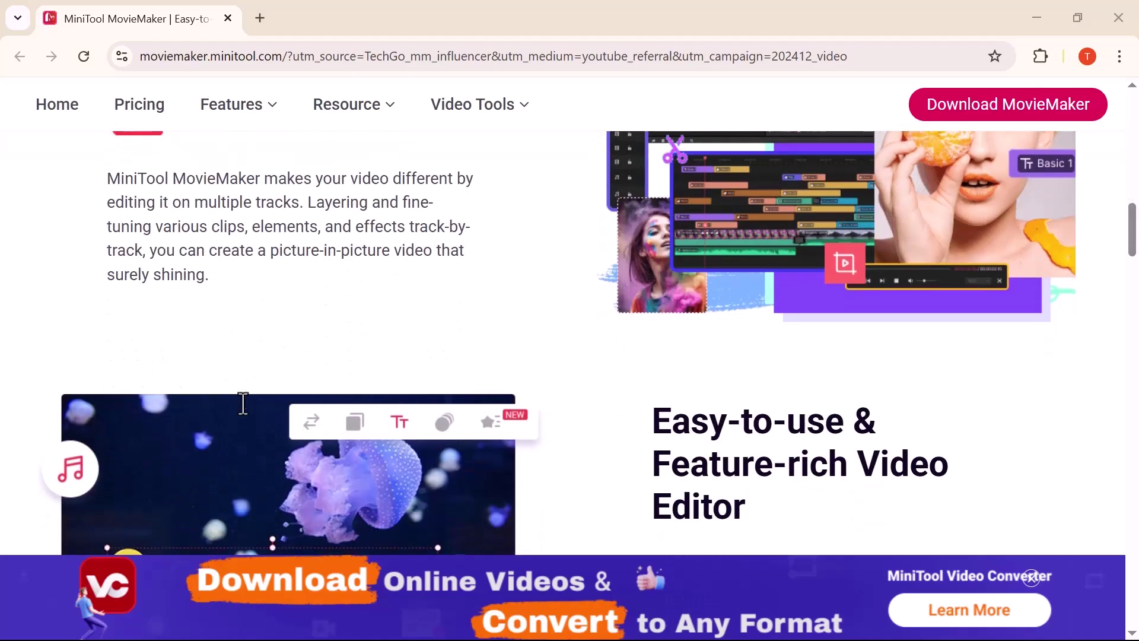
scroll(243, 404, "down", 7)
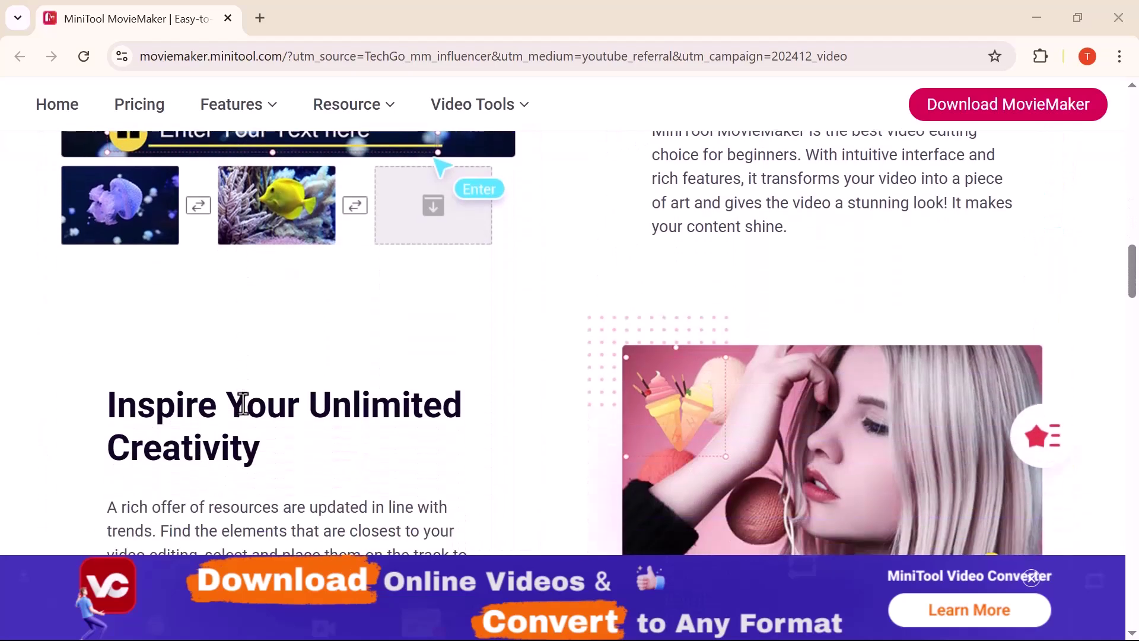
scroll(243, 403, "up", 1)
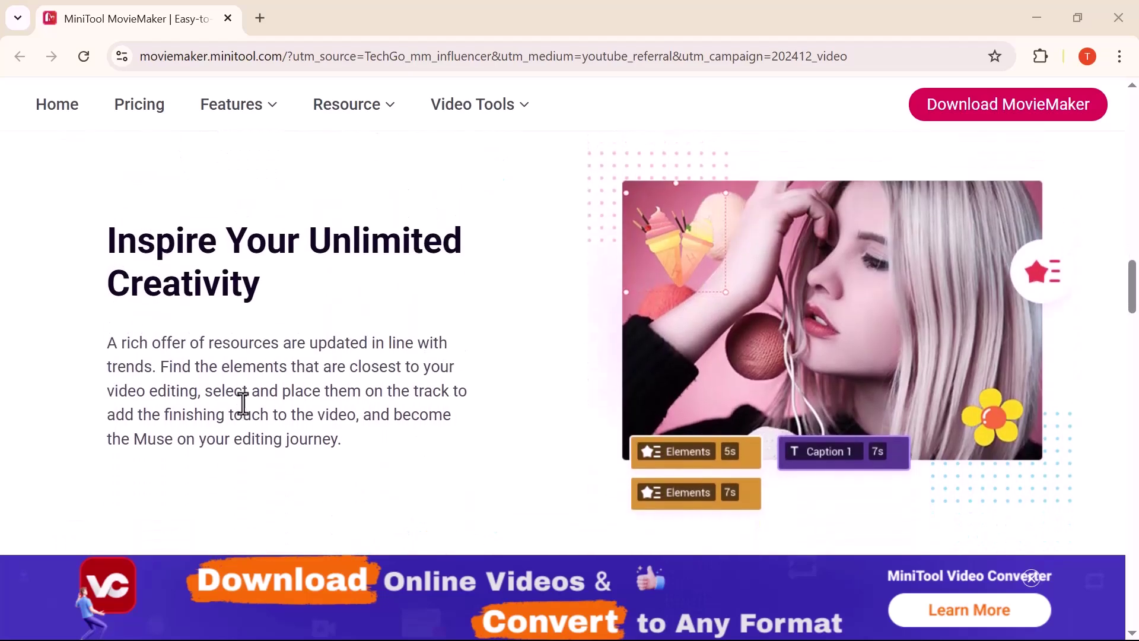
scroll(287, 330, "down", 5)
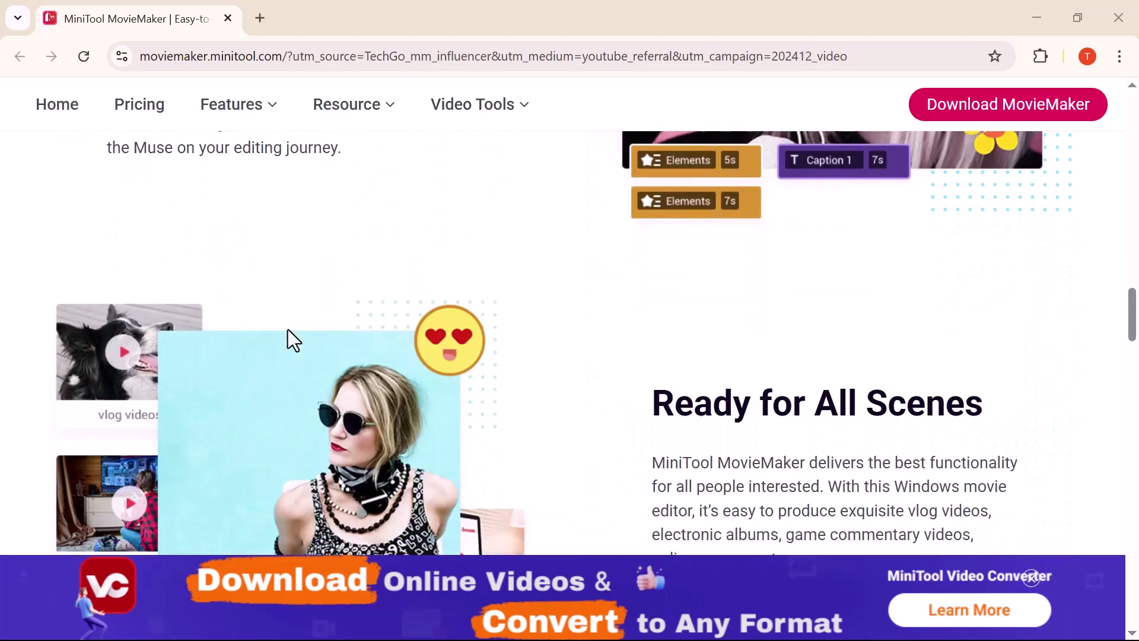
scroll(289, 330, "down", 3)
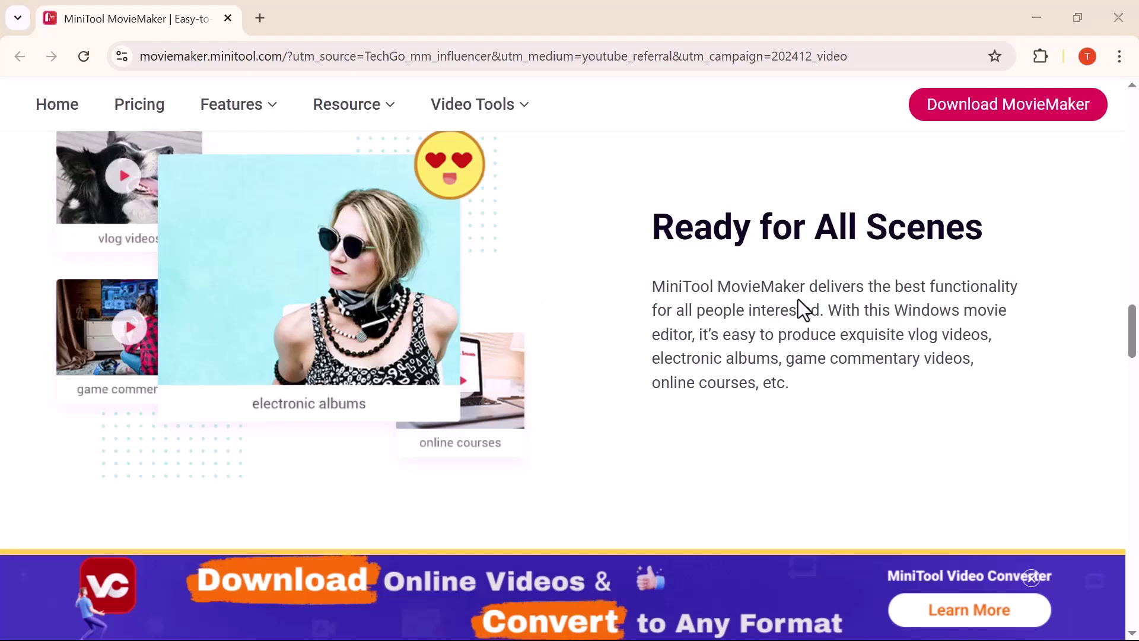
scroll(319, 281, "down", 3)
scroll(318, 281, "down", 4)
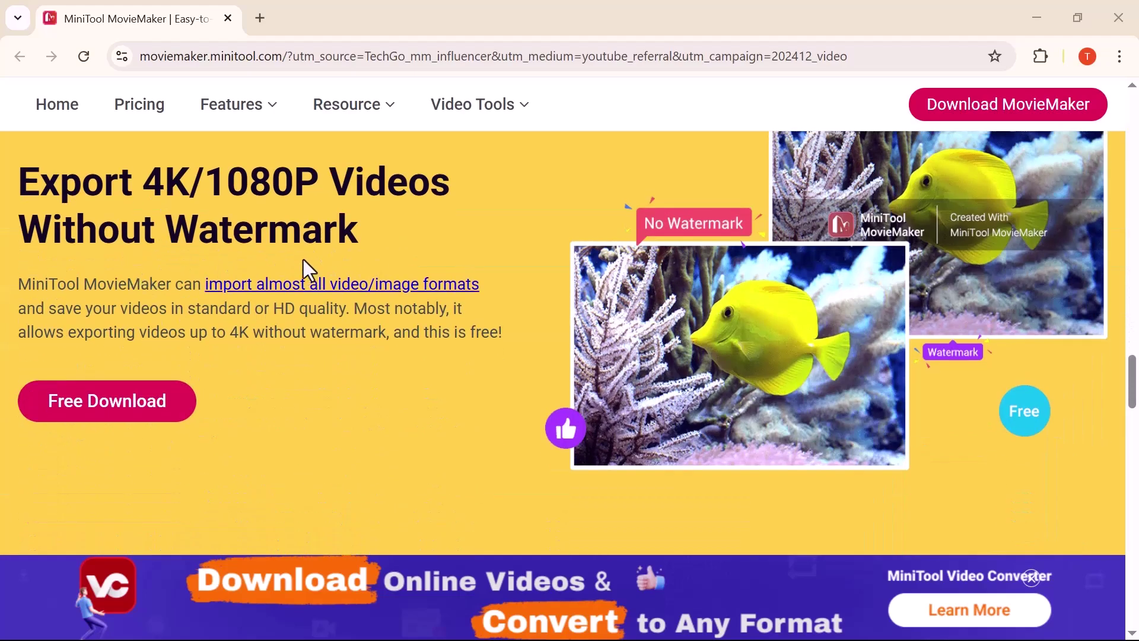
scroll(304, 261, "down", 9)
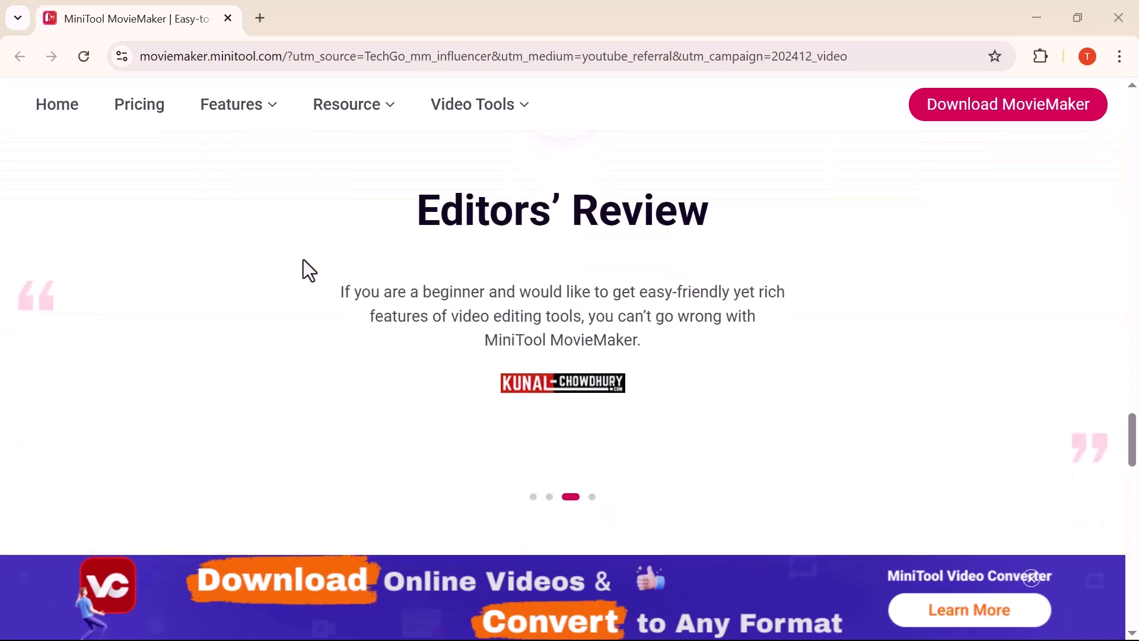
scroll(304, 261, "down", 8)
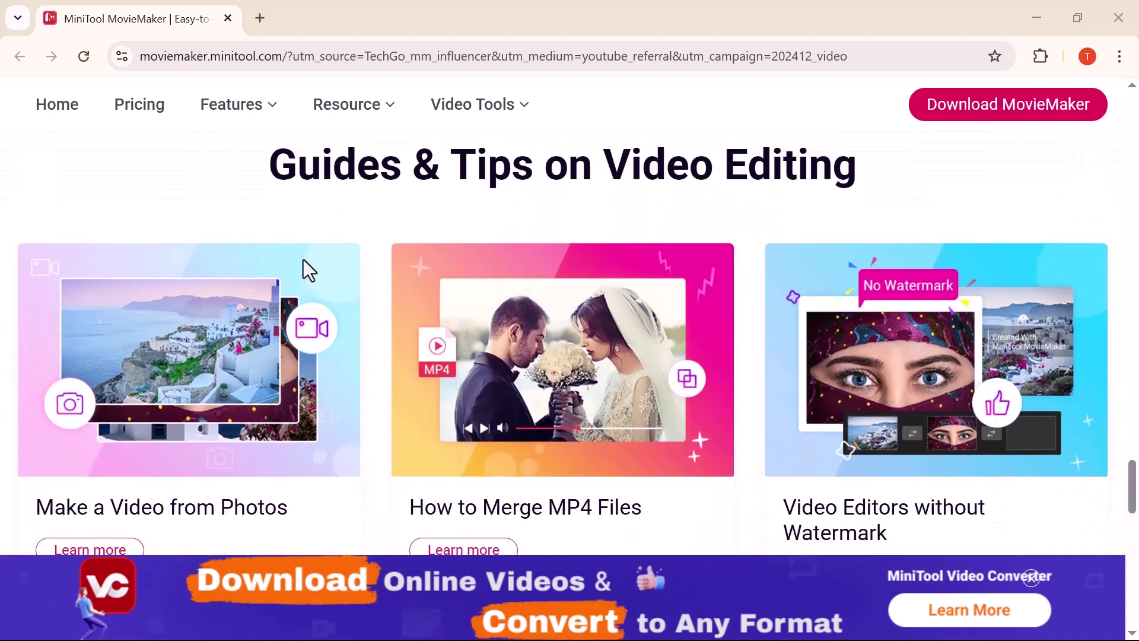
scroll(304, 259, "down", 2)
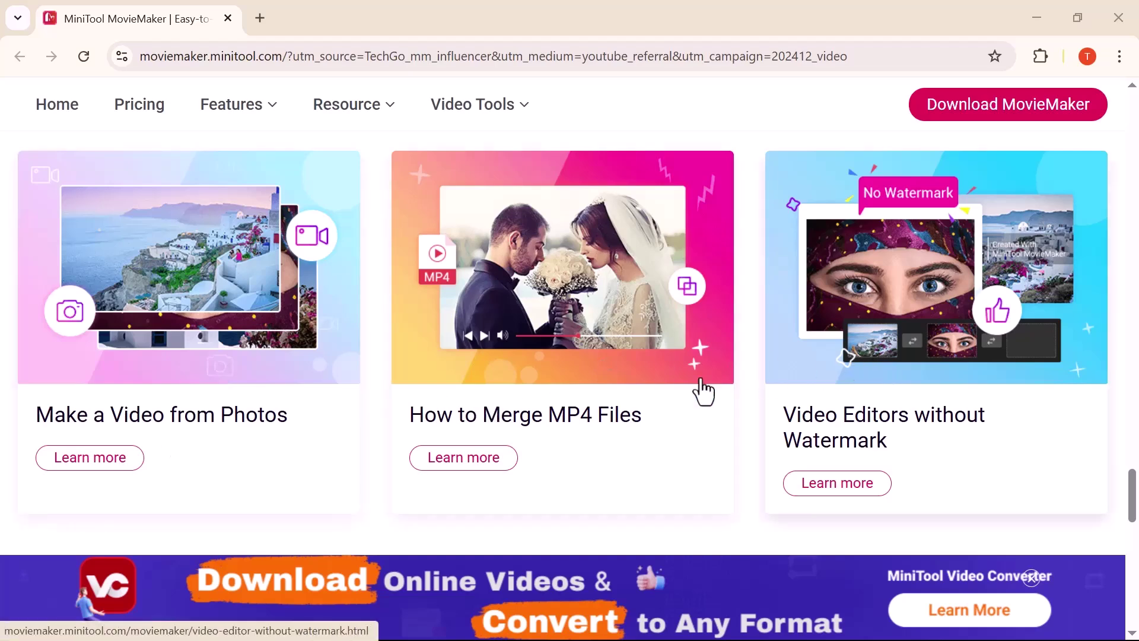
scroll(592, 382, "down", 10)
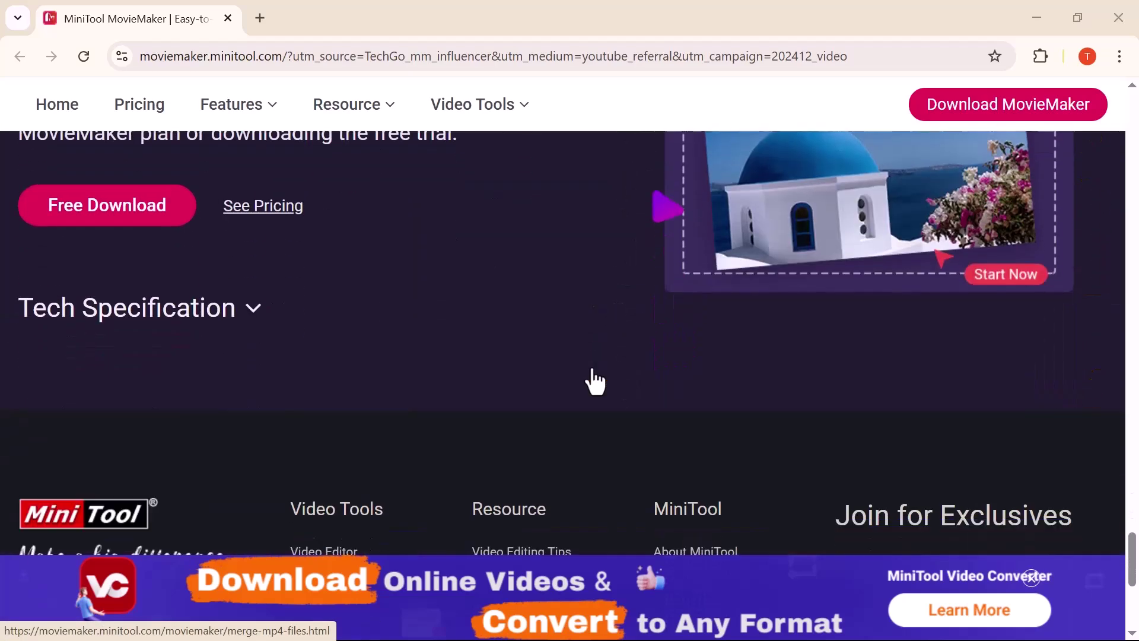
scroll(591, 381, "down", 3)
scroll(591, 439, "up", 20)
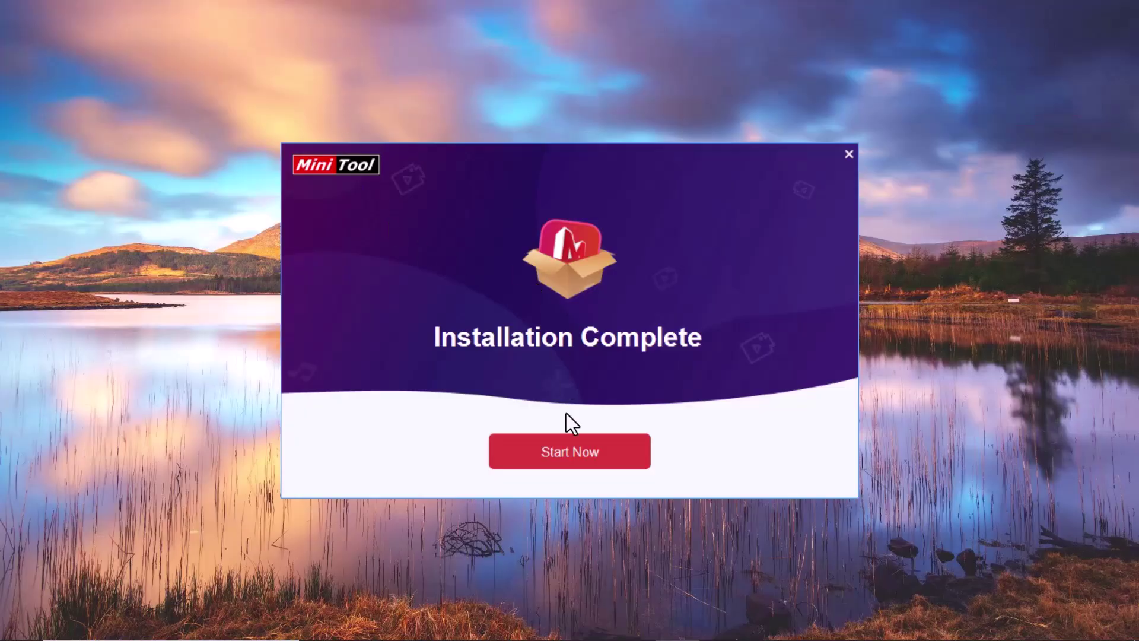
left_click(568, 460)
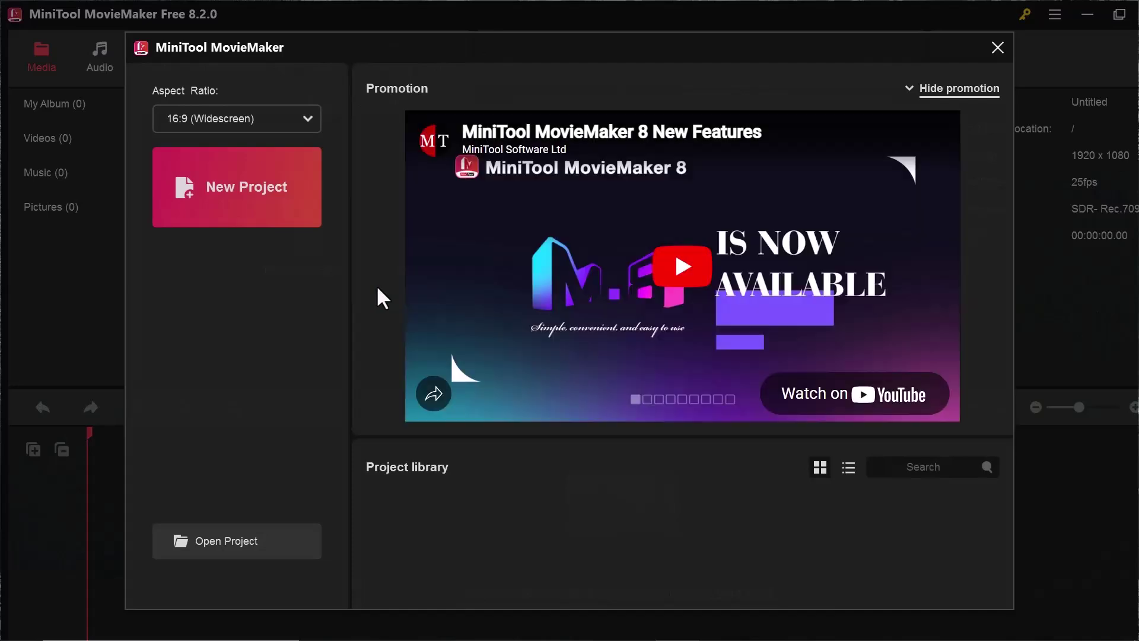
Create a new empty 16:9 project, giving an Untitled 1920x1080, 25fps editor
left_click(259, 197)
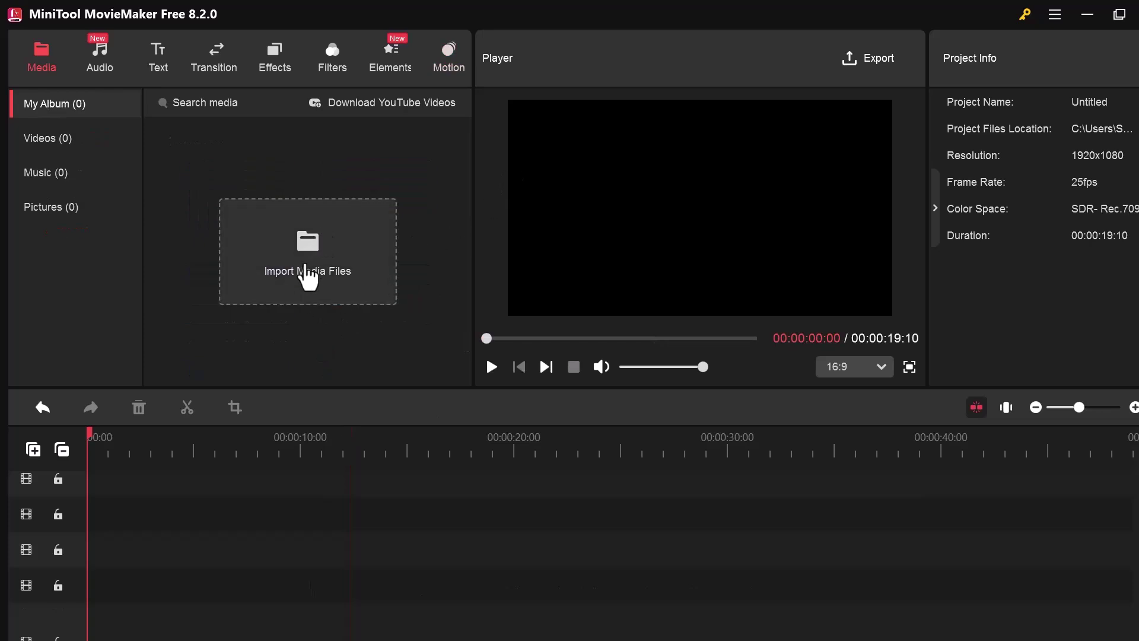
Import clip 13686719_3840_2160_24fps, place it at 00:00 on track 2, and preview to 00:00:06:12
left_click(307, 276)
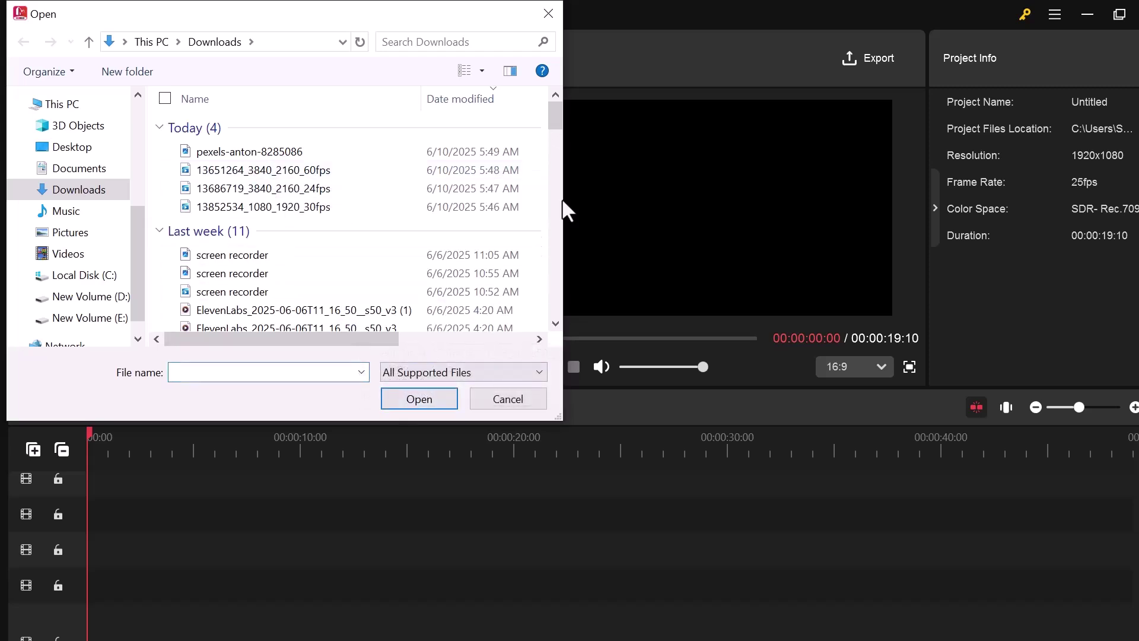
key("Escape")
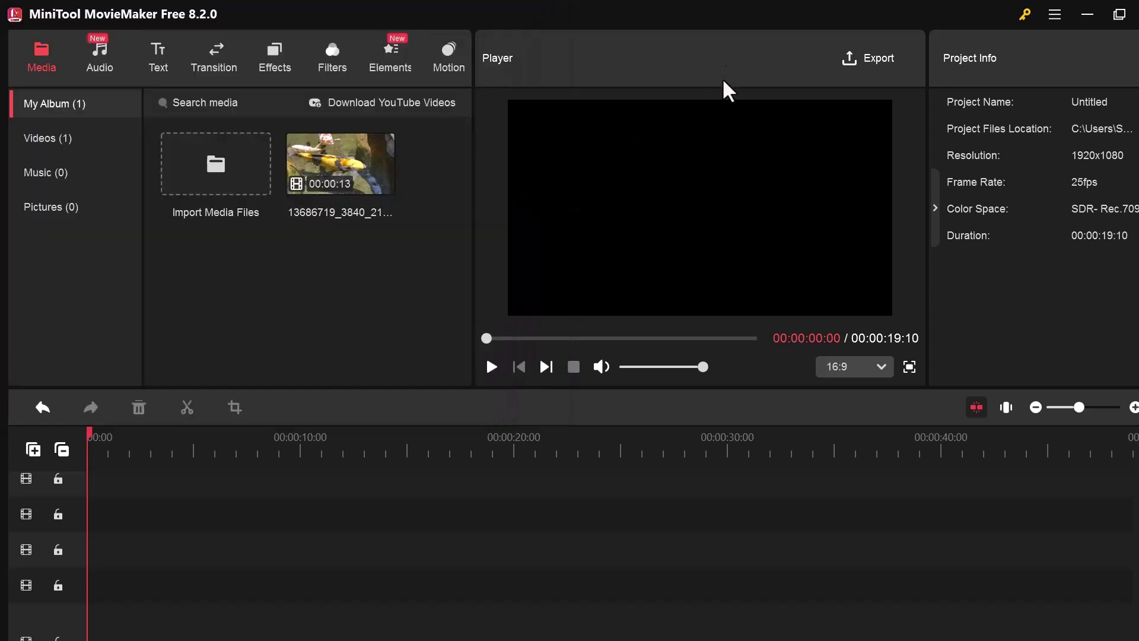
left_click_drag(347, 155, 148, 490)
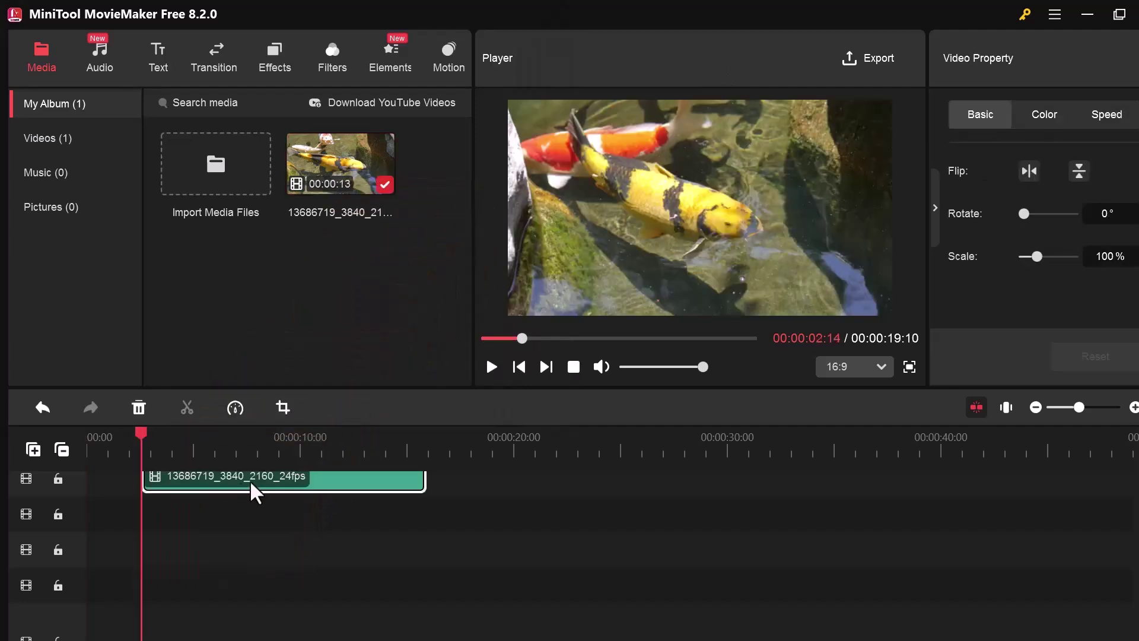
left_click_drag(248, 478, 147, 533)
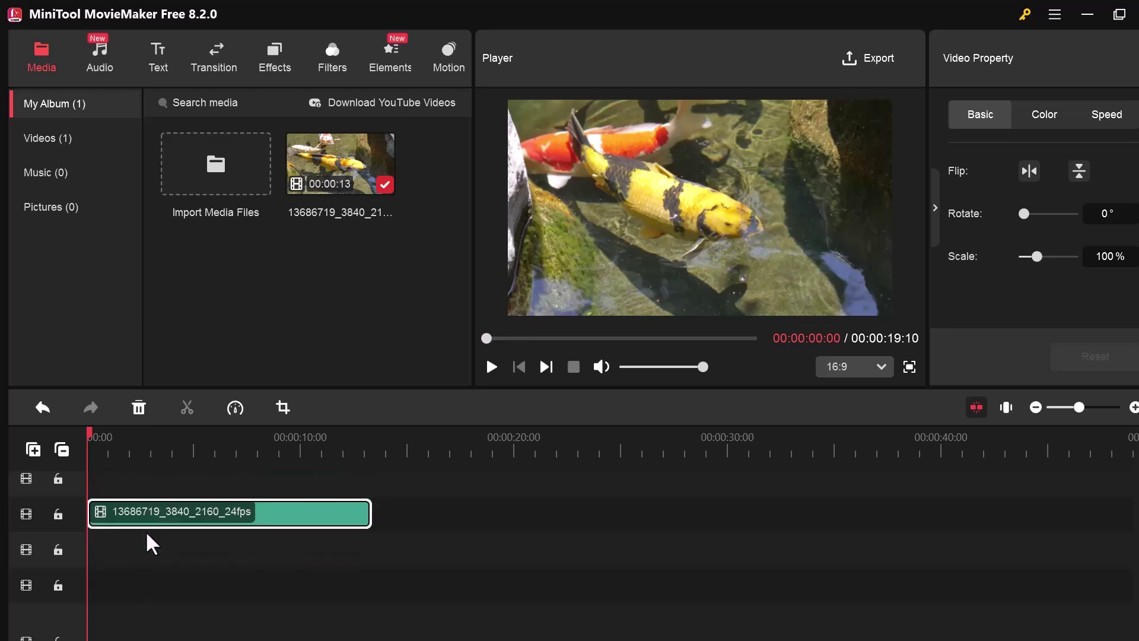
left_click(487, 366)
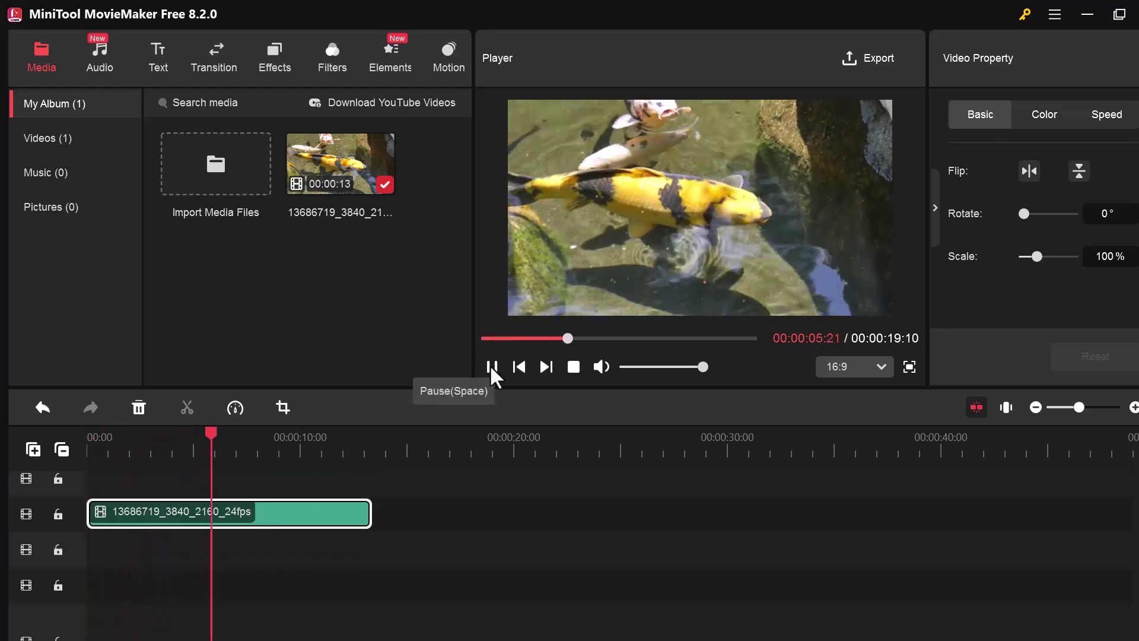
left_click(493, 366)
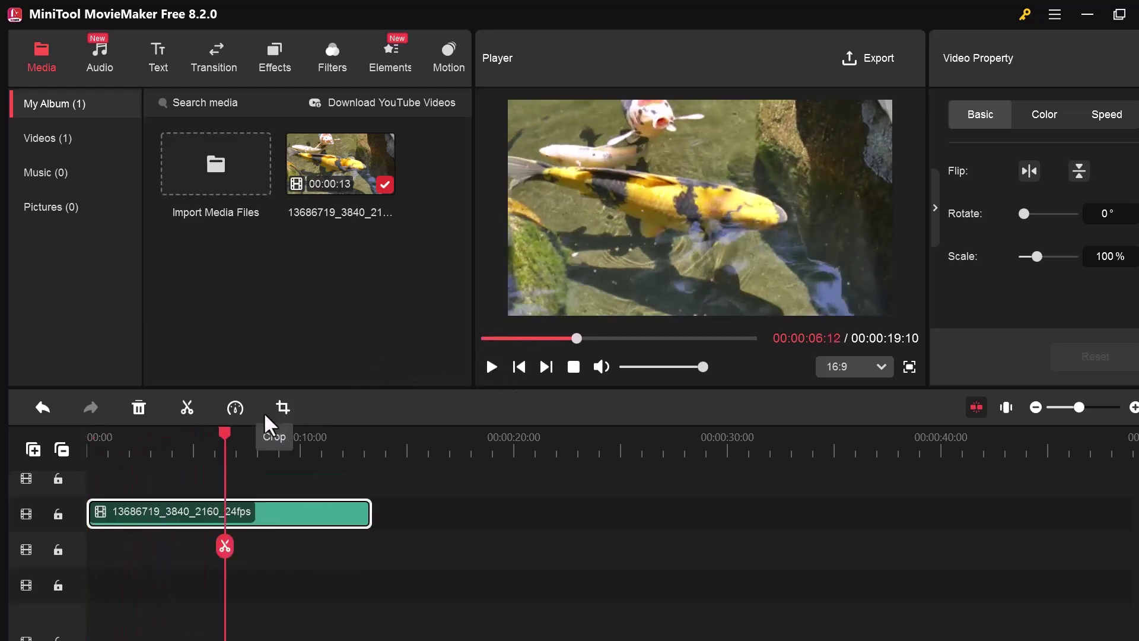
Split the koi clip at the playhead and move the second part onto the upper track
left_click(185, 408)
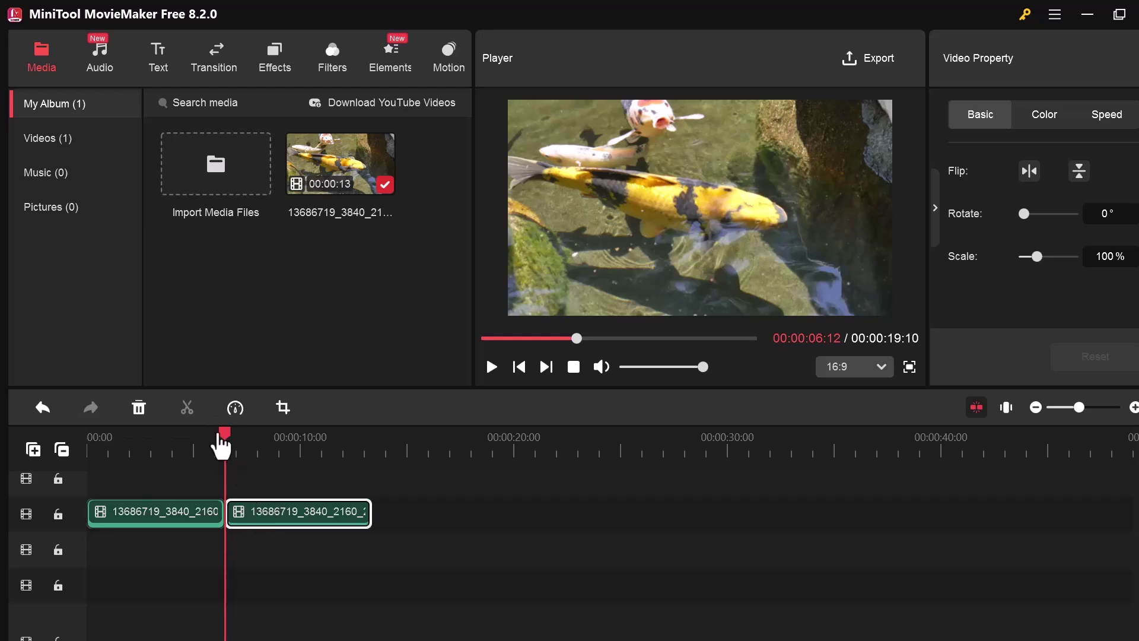
left_click_drag(226, 442, 78, 482)
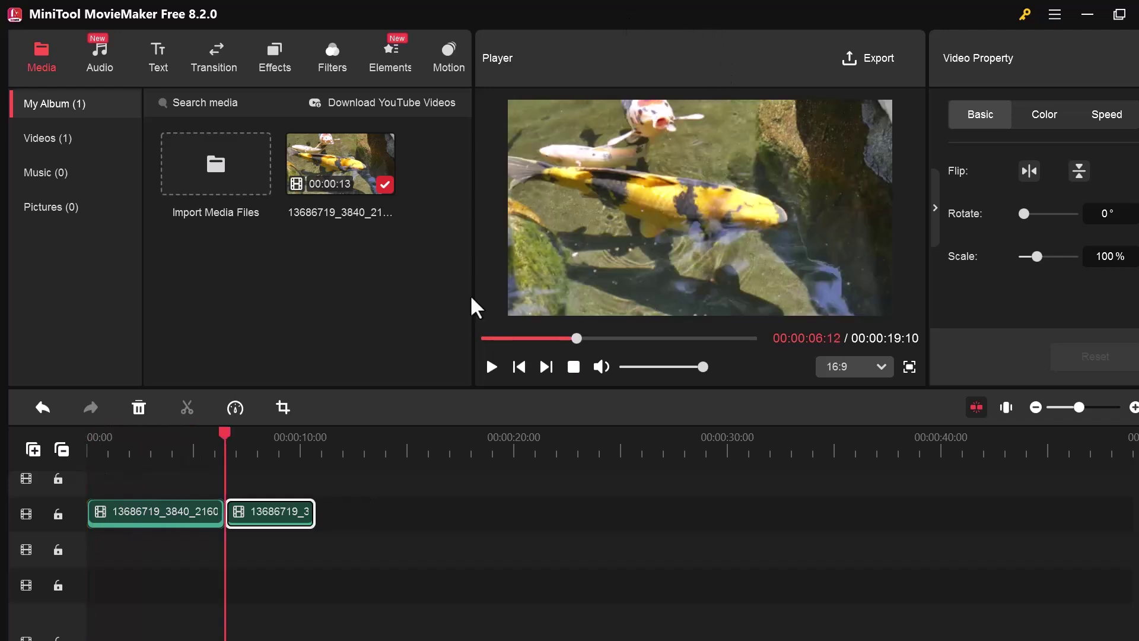
left_click_drag(267, 516, 203, 486)
Shrink the overlay clip to 29% in the lower-left of the frame and preview it
left_click_drag(163, 446, 175, 439)
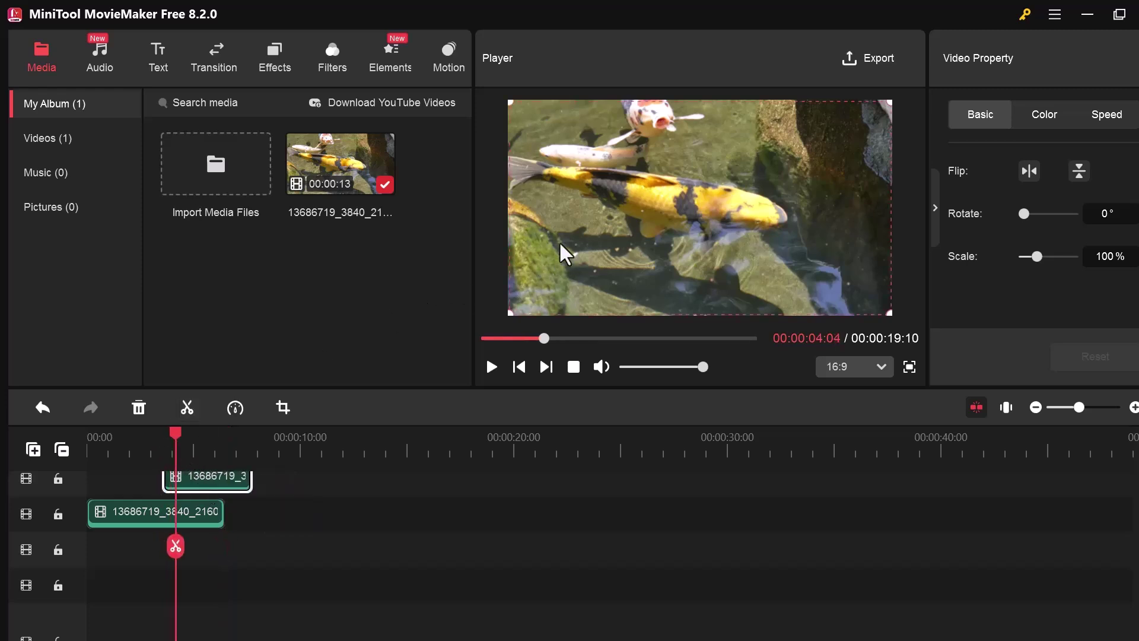
left_click(514, 111)
left_click_drag(510, 104, 704, 210)
left_click_drag(746, 268, 557, 270)
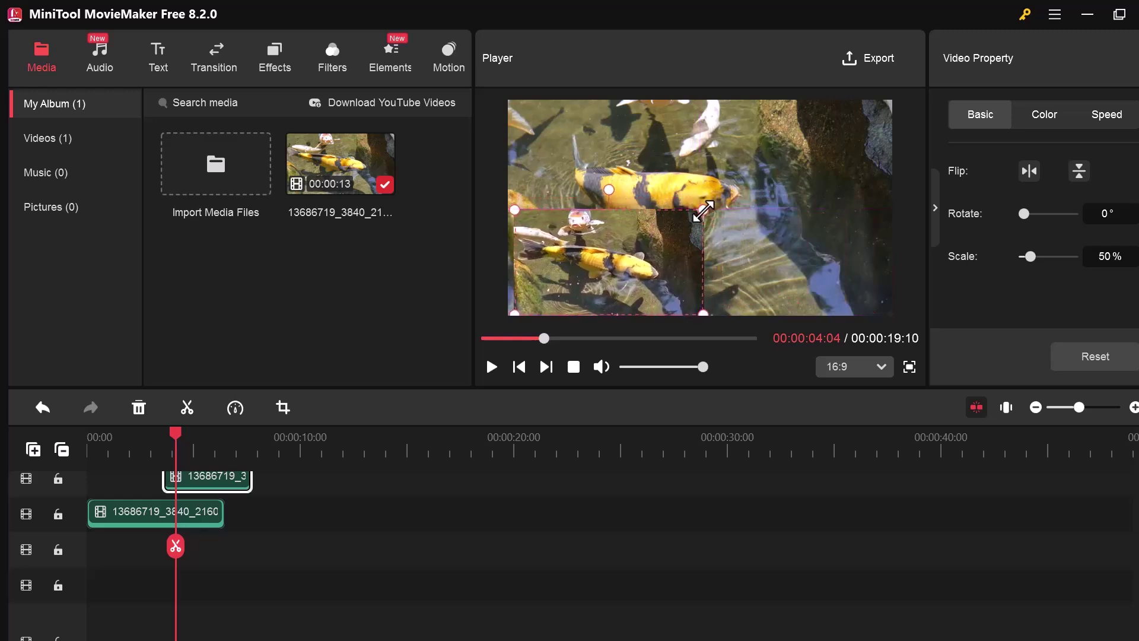
left_click_drag(704, 210, 623, 254)
left_click_drag(580, 287, 584, 278)
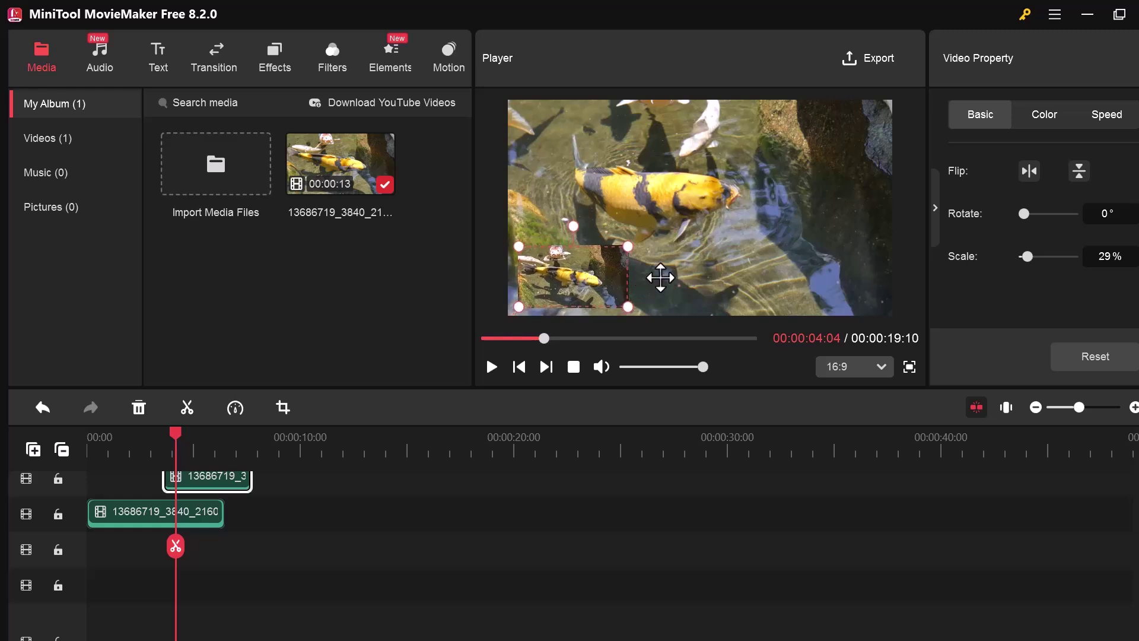
left_click(660, 277)
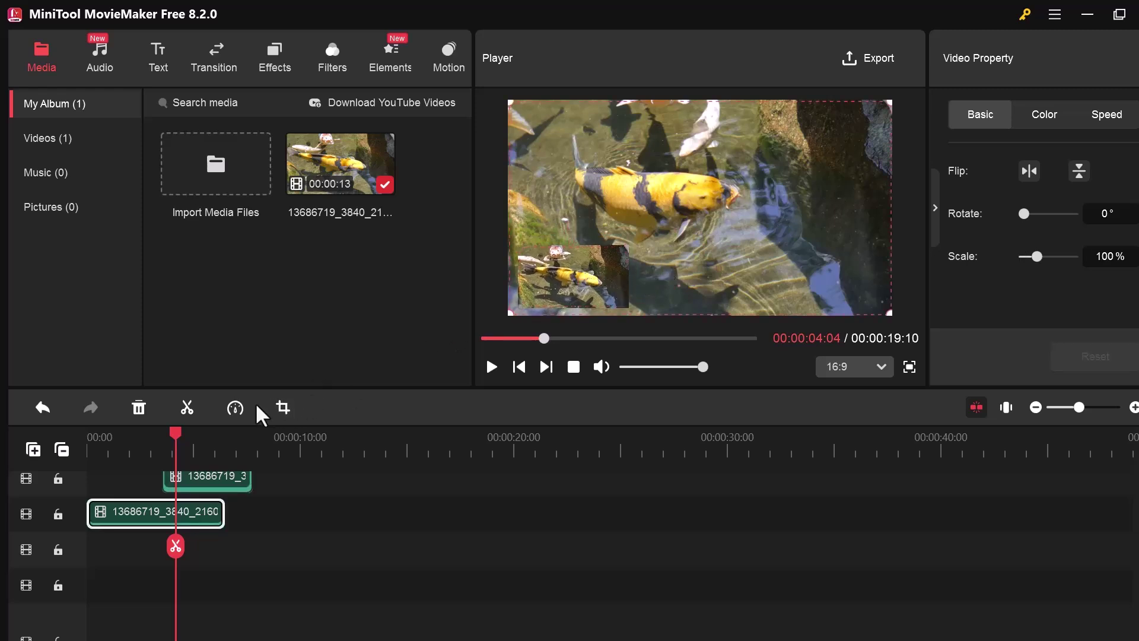
left_click(490, 364)
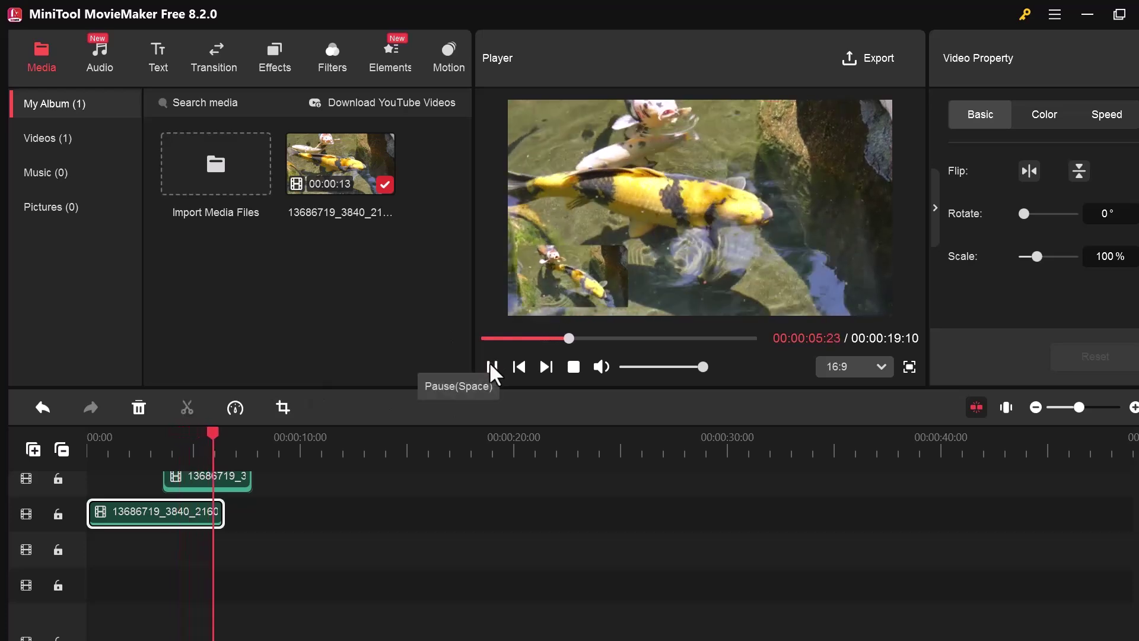
Undo the last change, then add Photo Album music trimmed to about 11 seconds on the audio track
left_click(492, 366)
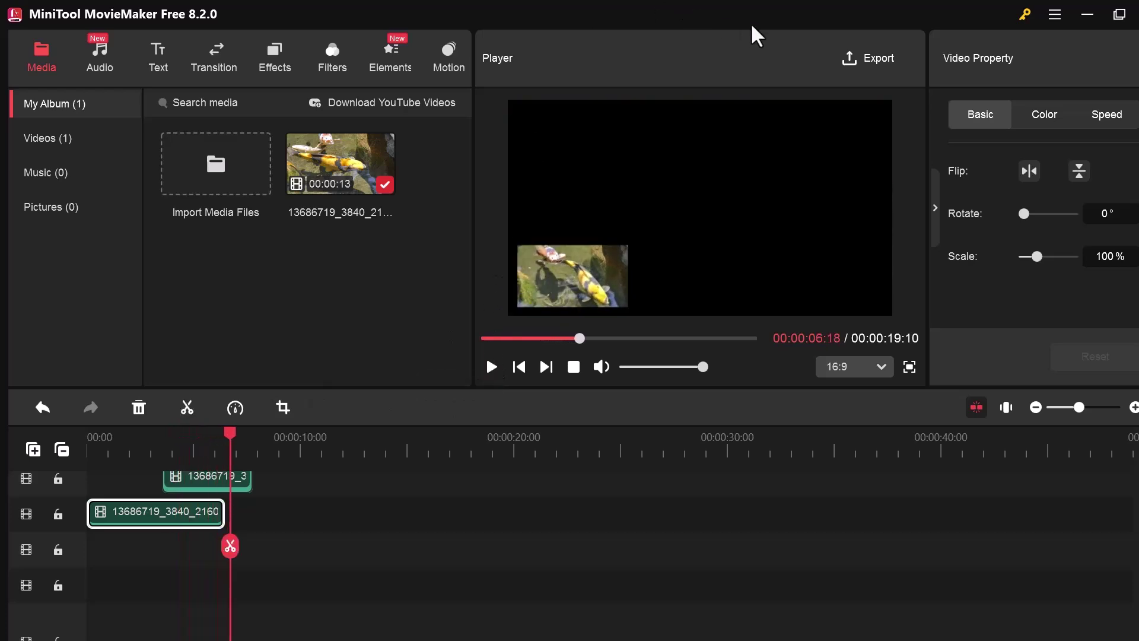
key("ctrl+z")
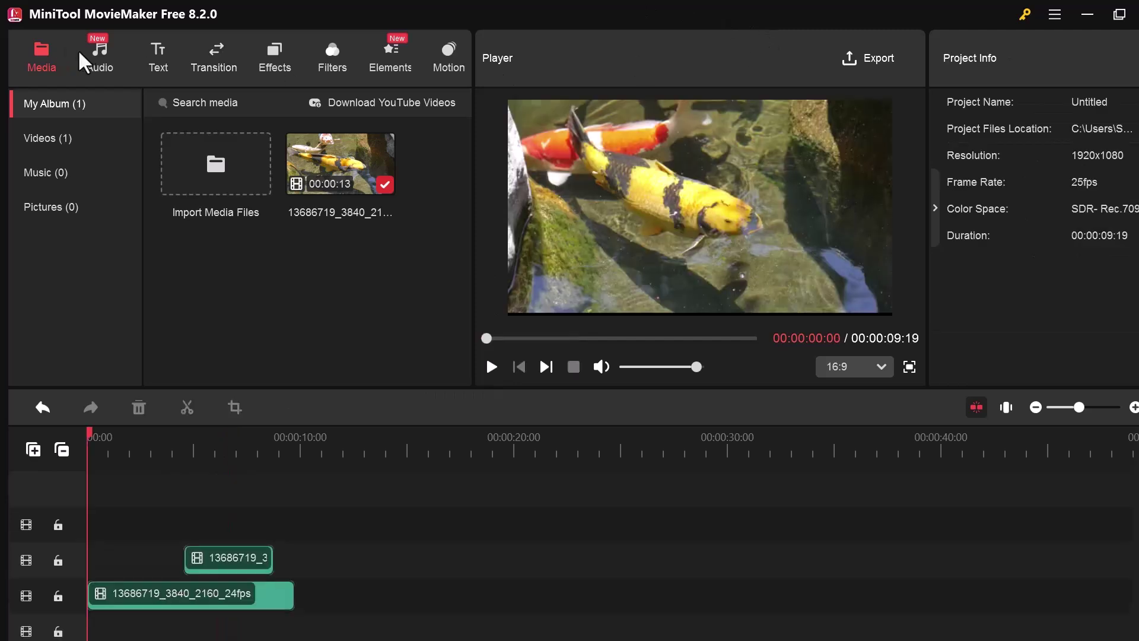
left_click(101, 53)
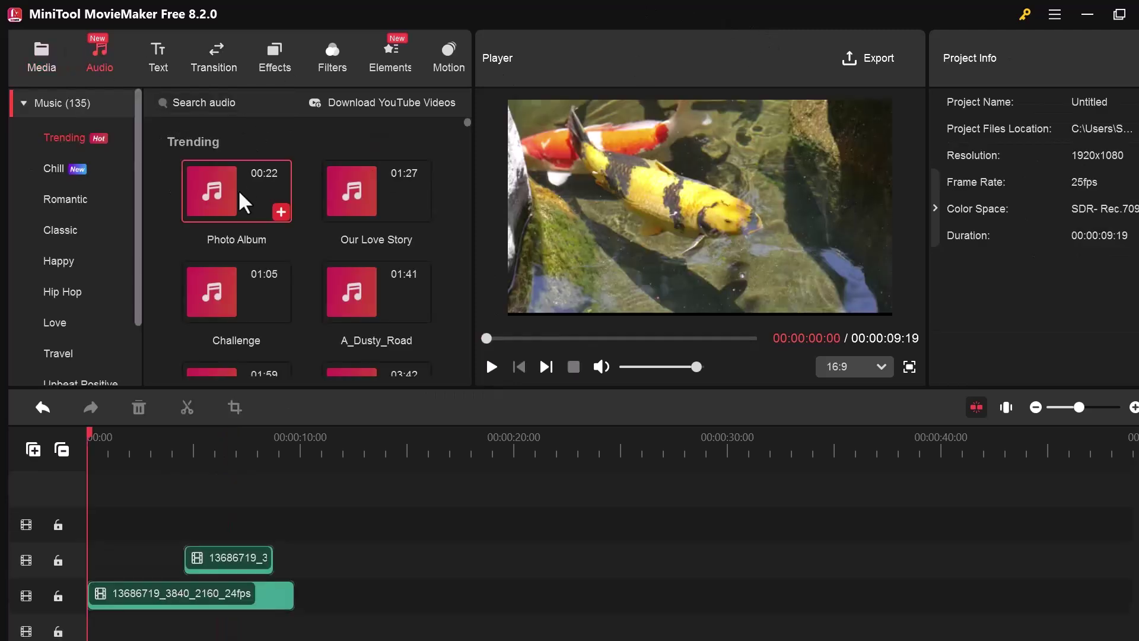
left_click(281, 211)
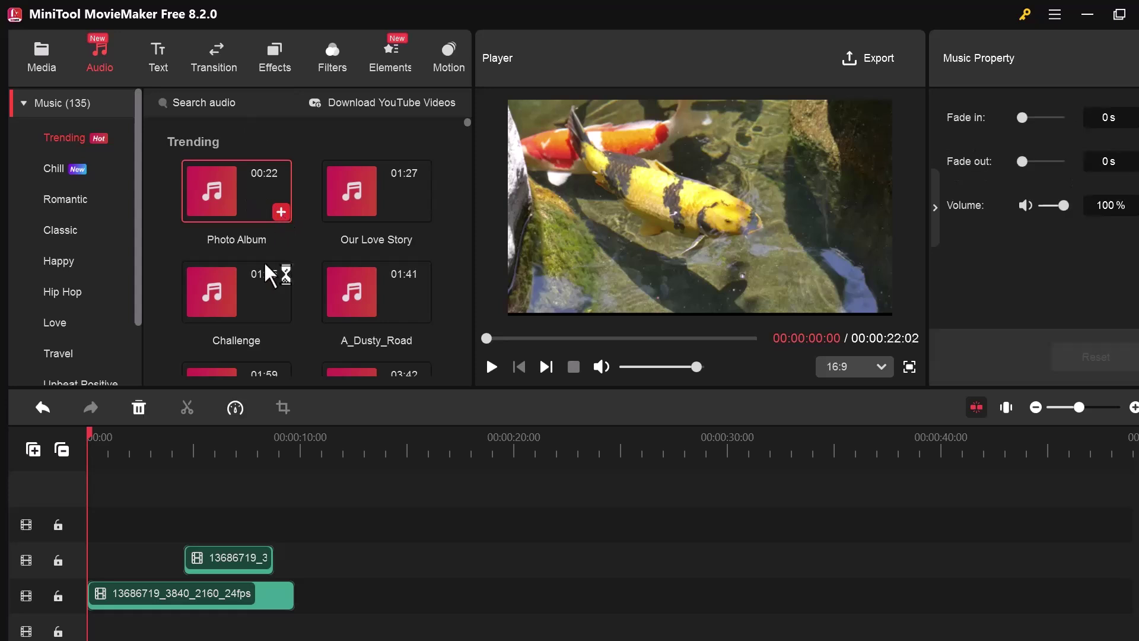
scroll(200, 545, "down", 3)
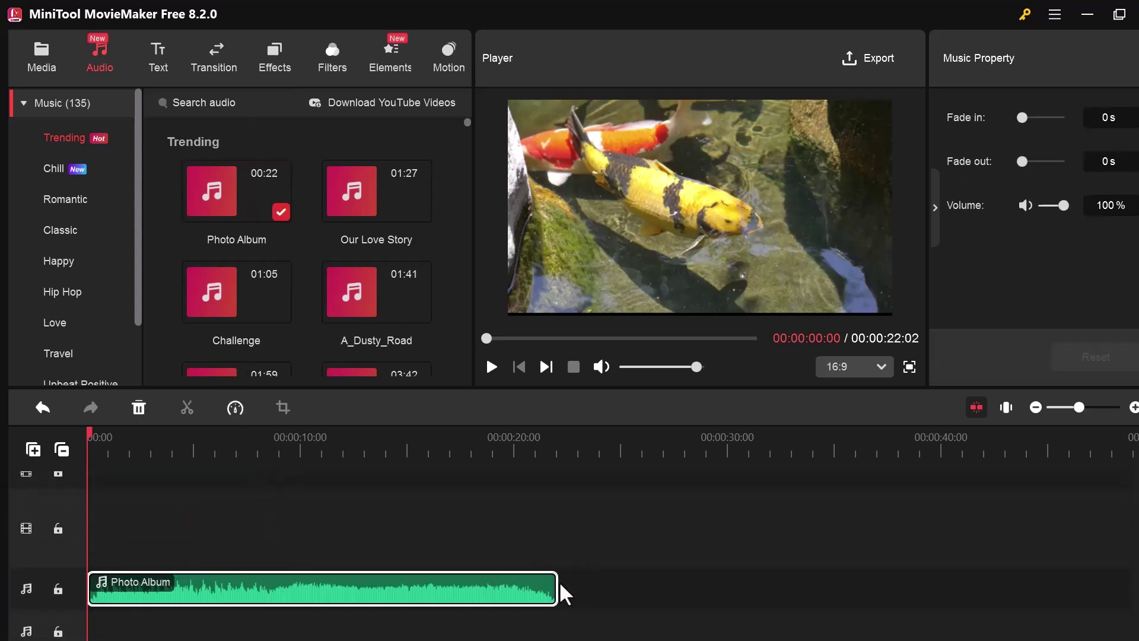
left_click_drag(549, 585, 329, 586)
left_click_drag(255, 600, 244, 515)
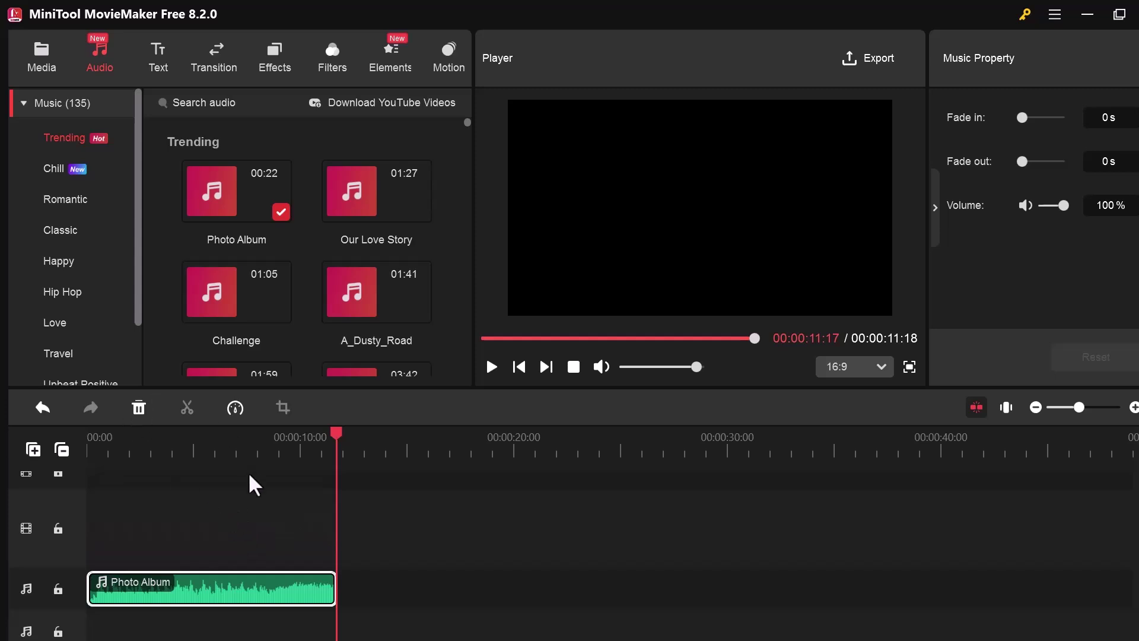
Play the koi video with the Photo Album music from the start
scroll(260, 499, "up", 3)
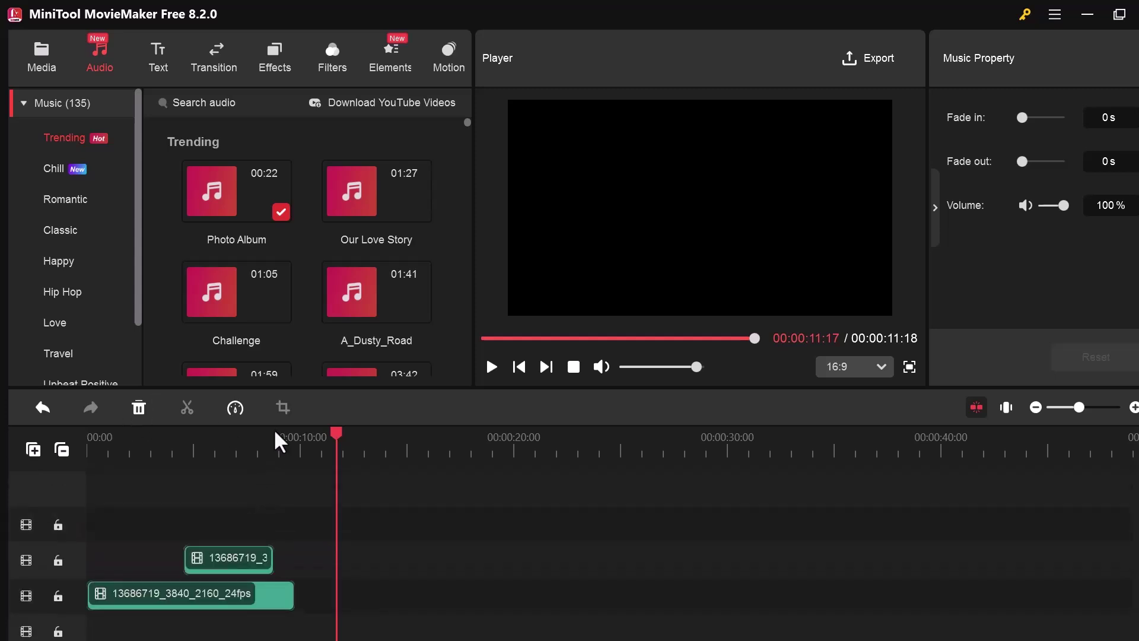
scroll(240, 582, "down", 3)
scroll(240, 581, "up", 3)
left_click_drag(338, 438, 64, 462)
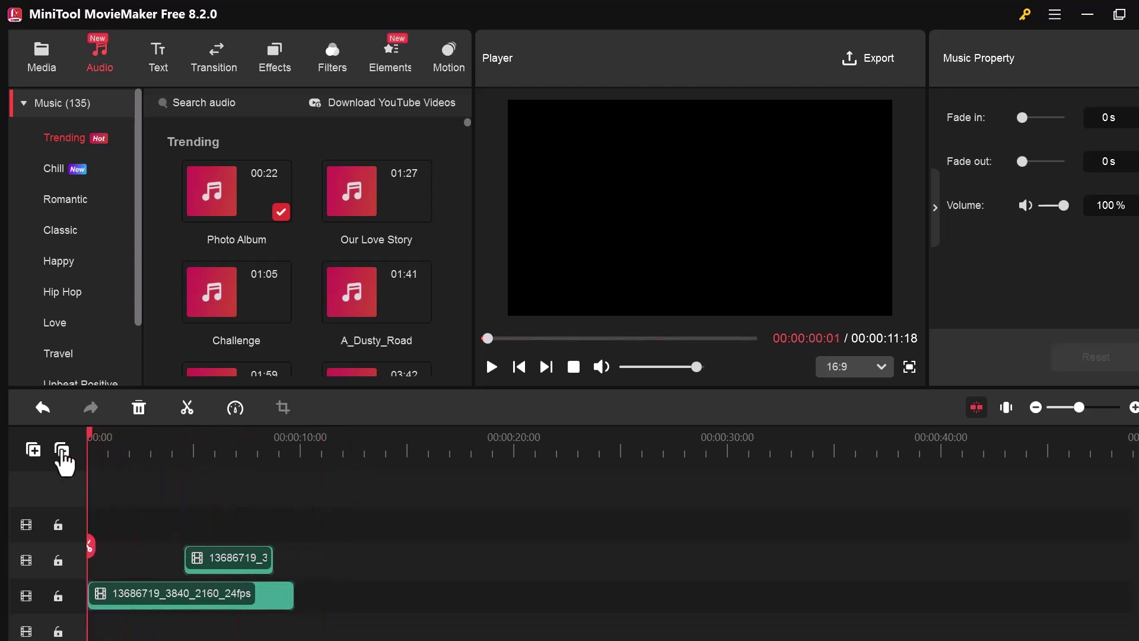
left_click(491, 367)
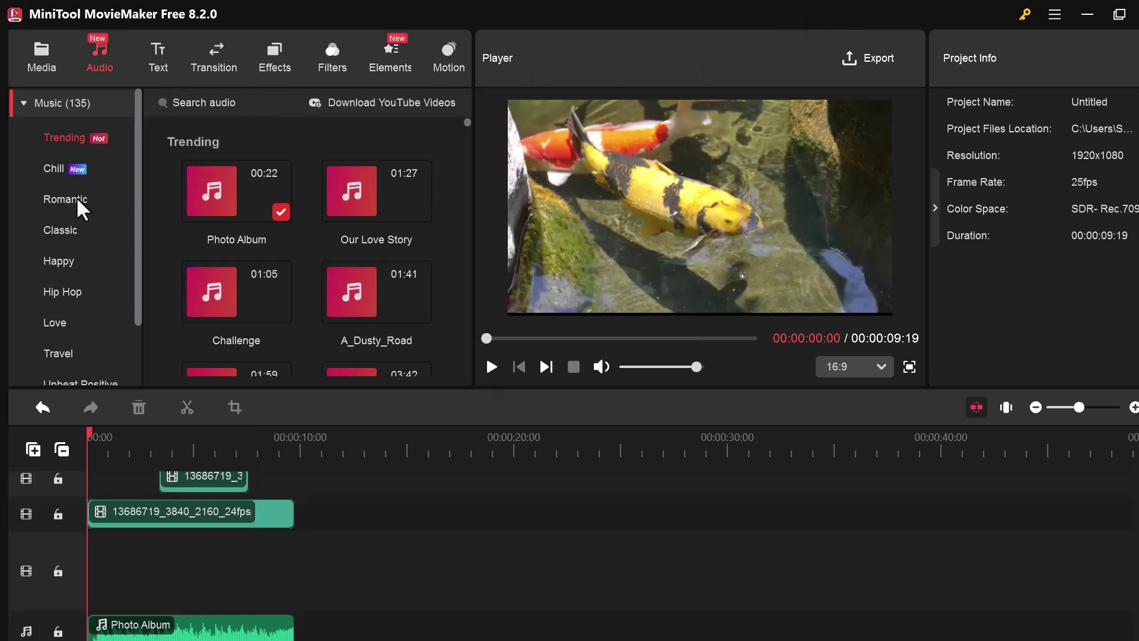
scroll(77, 201, "down", 2)
scroll(77, 201, "up", 2)
scroll(254, 195, "down", 5)
scroll(256, 193, "down", 8)
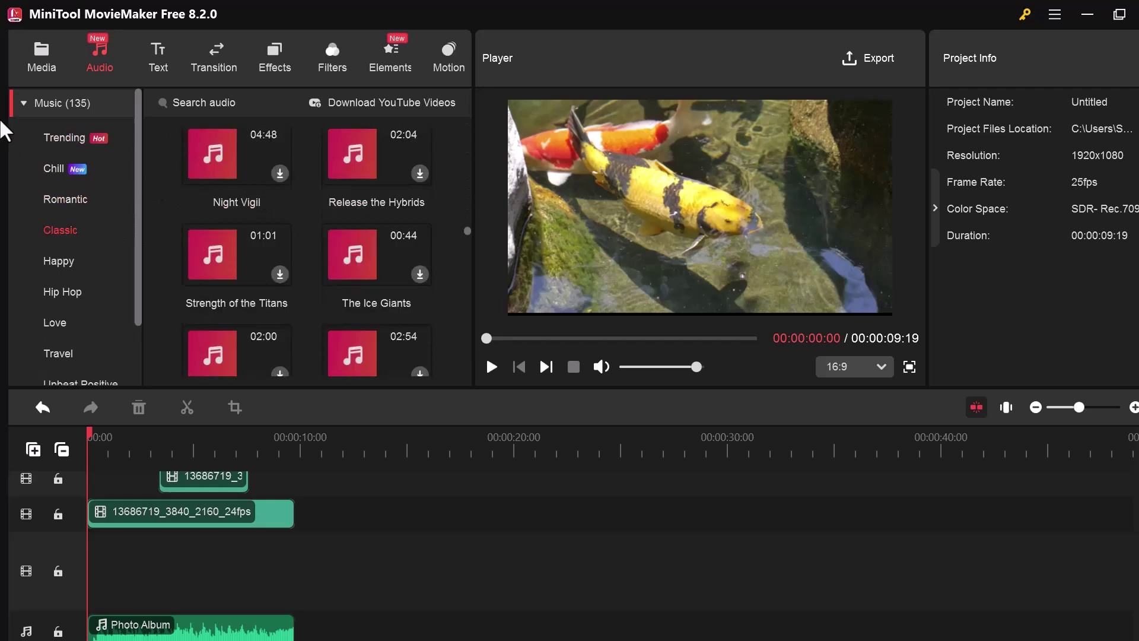
Add a Caption26 caption and change its text to 'hello world'
left_click(153, 55)
scroll(229, 227, "up", 10)
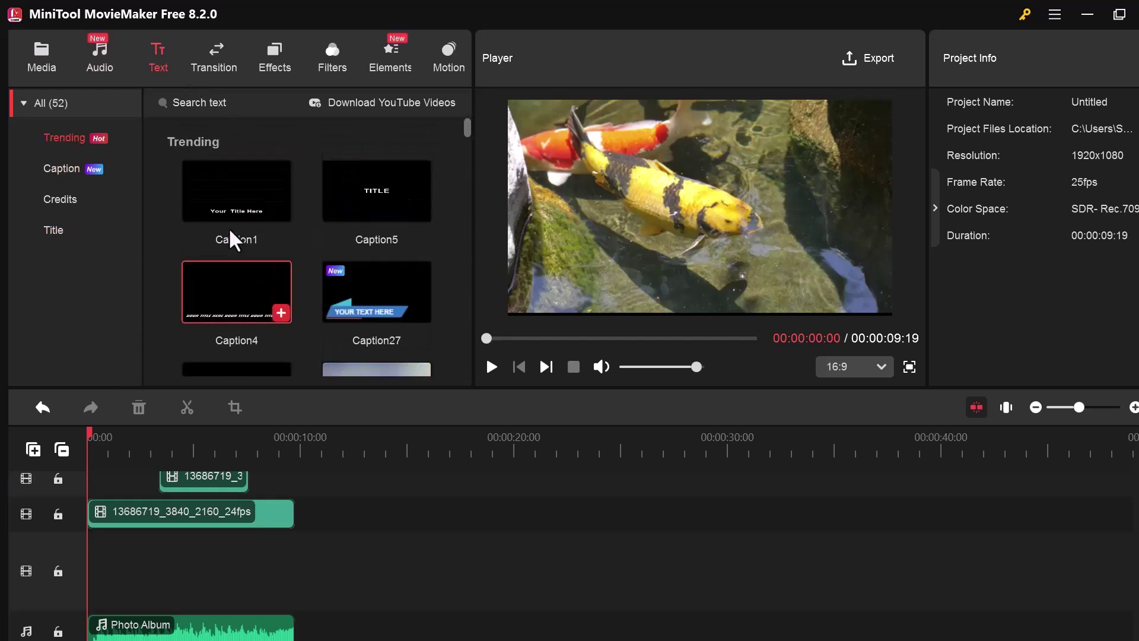
left_click(63, 172)
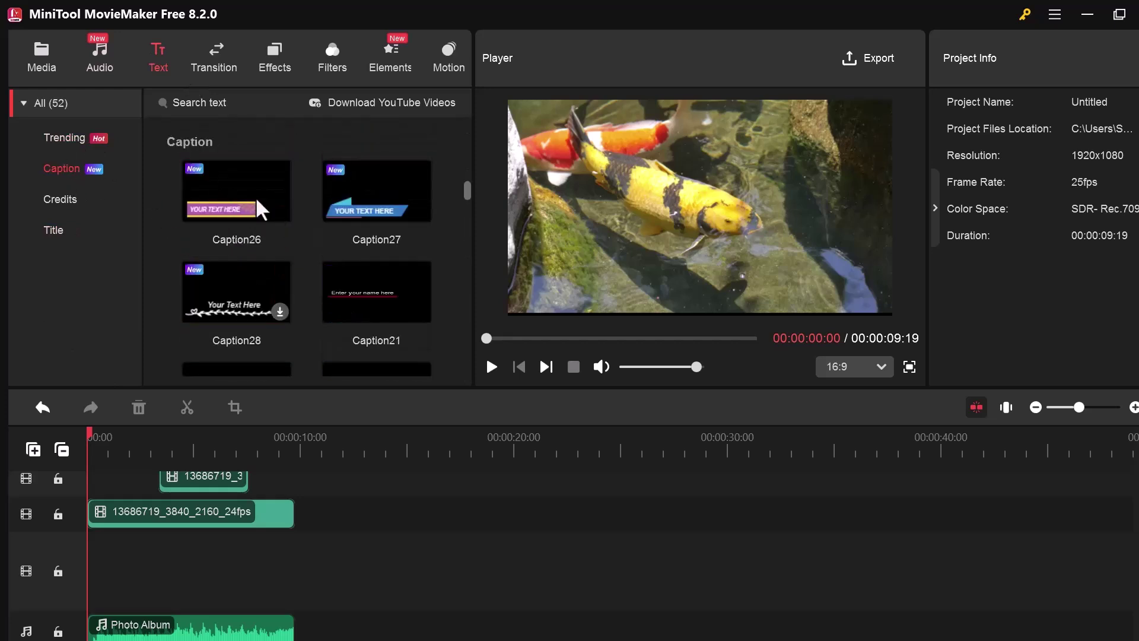
left_click(281, 210)
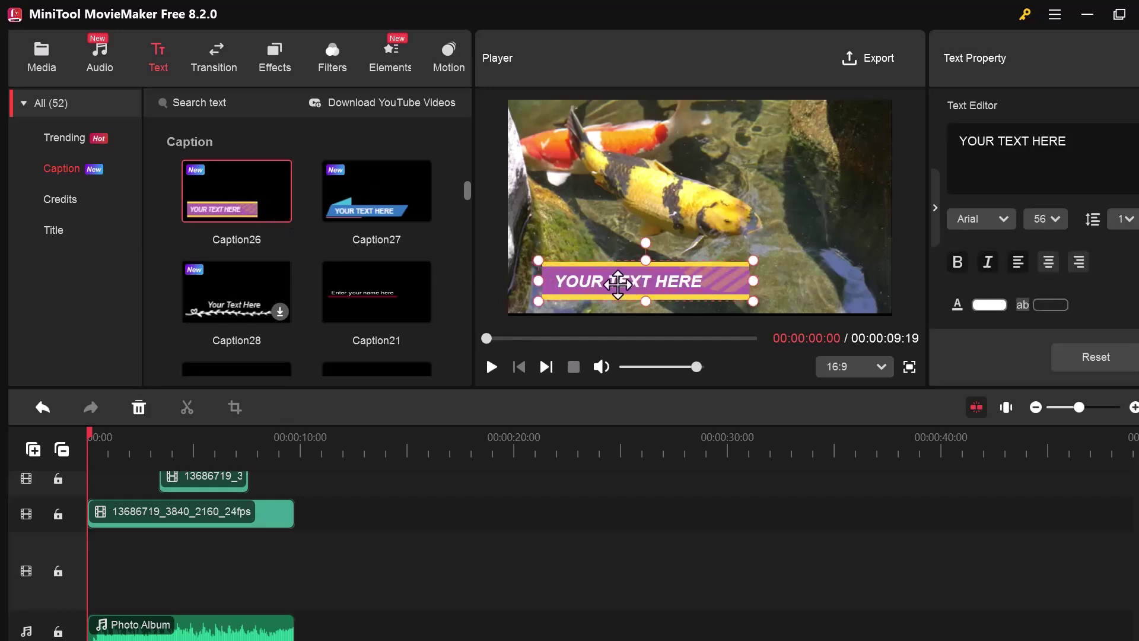
double_click(699, 285)
type("hello world")
Check the 'hello world' caption in the preview and browse the Title text styles
left_click(721, 218)
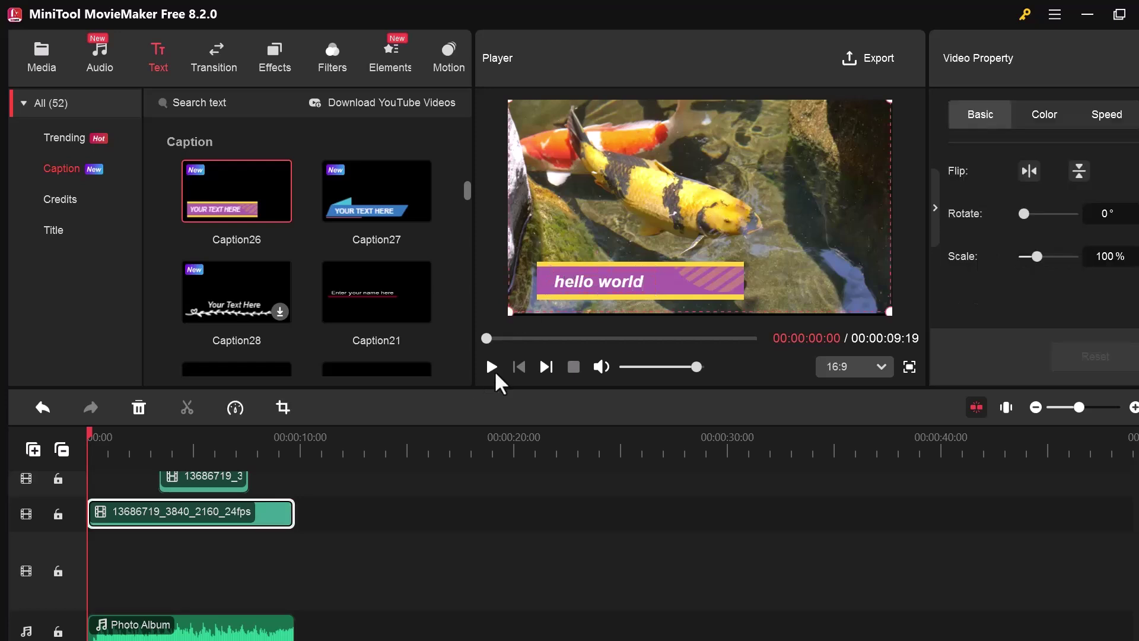
left_click(694, 283)
left_click(582, 238)
left_click(53, 230)
scroll(330, 201, "down", 3)
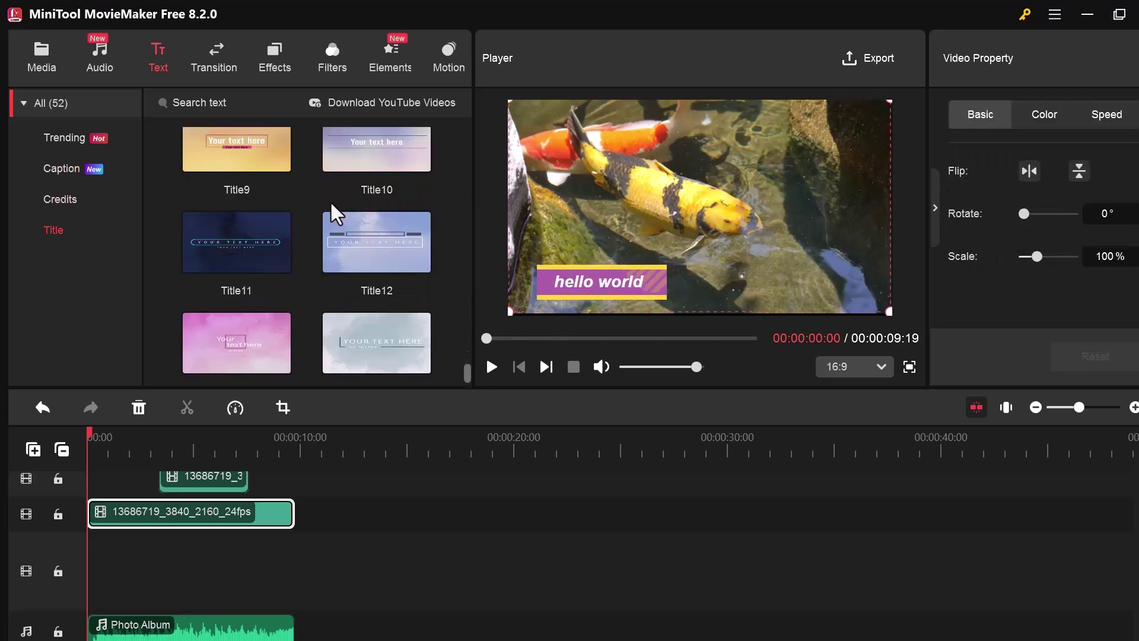
scroll(331, 201, "down", 1)
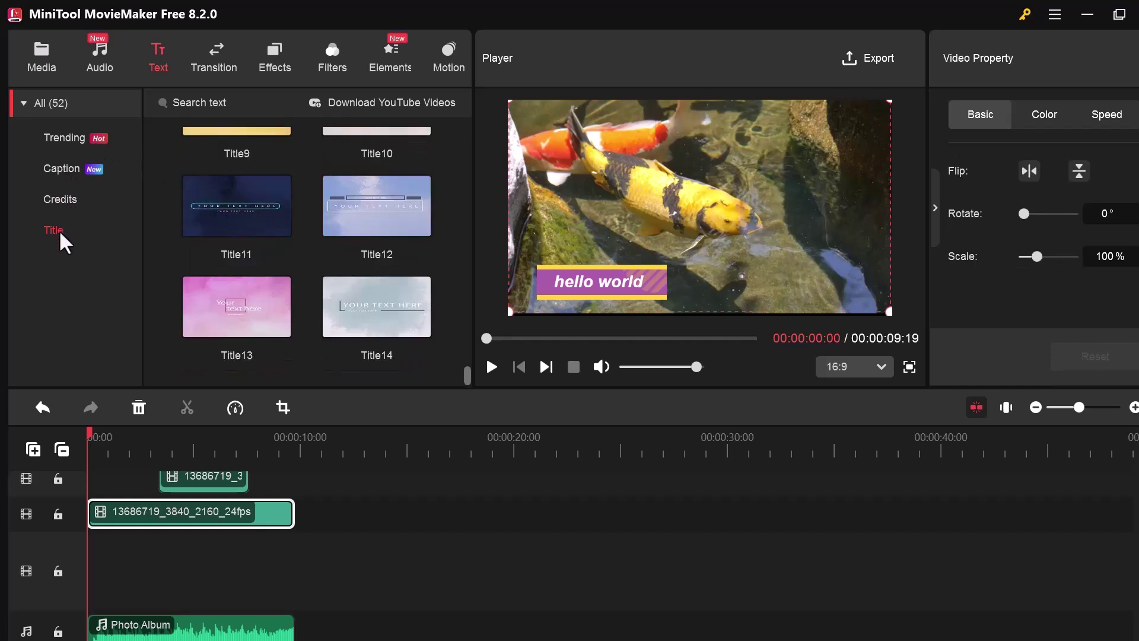
Browse Trending transitions like FadeBlack, FadeGrayscale, Fold and PageCurl, previewing FadeBlack
left_click(216, 62)
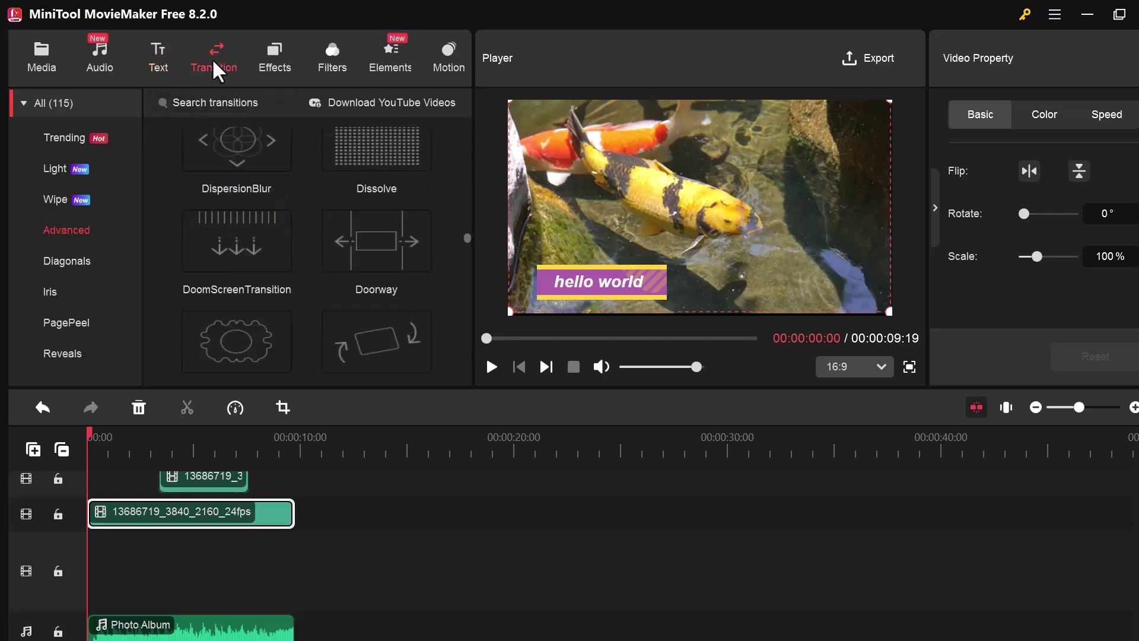
scroll(214, 192, "up", 10)
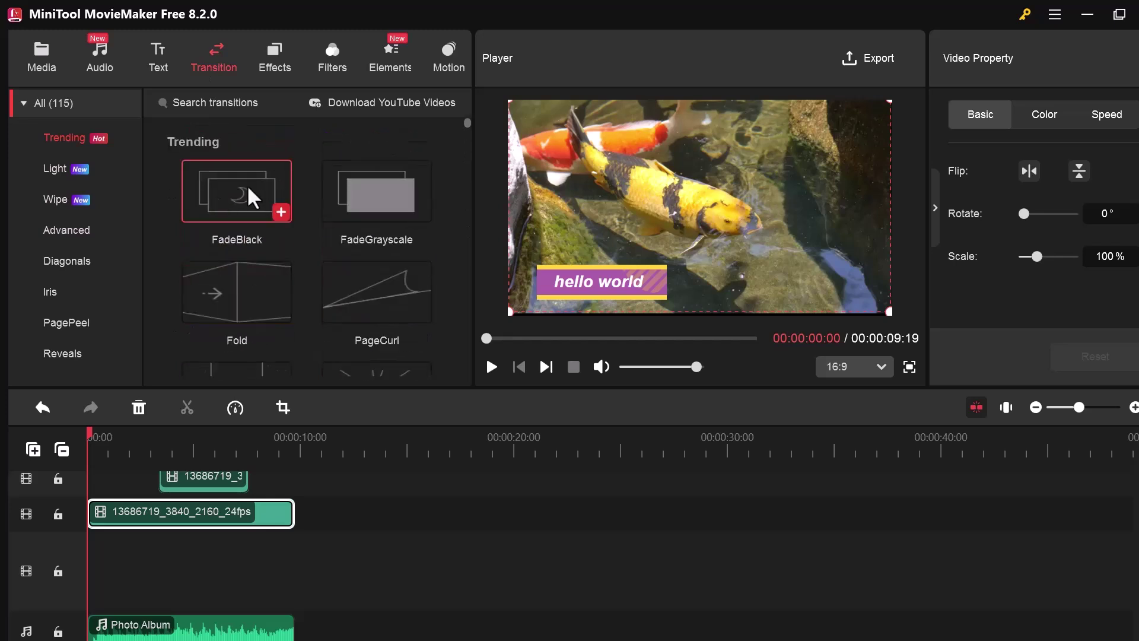
mouse_move(247, 184)
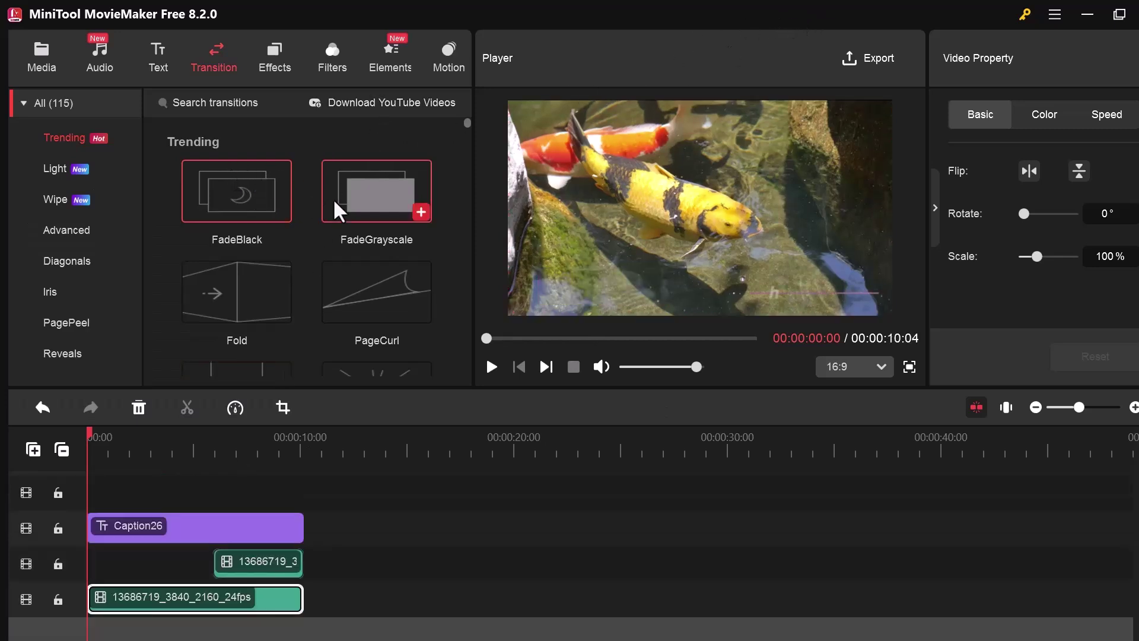
scroll(245, 293, "down", 5)
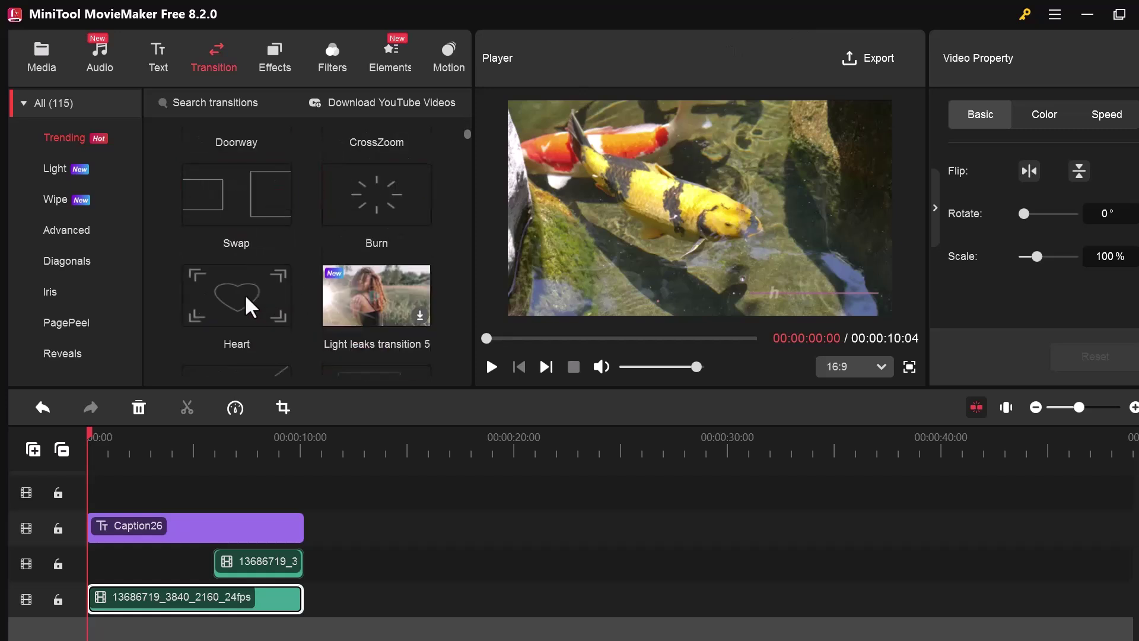
scroll(272, 215, "up", 5)
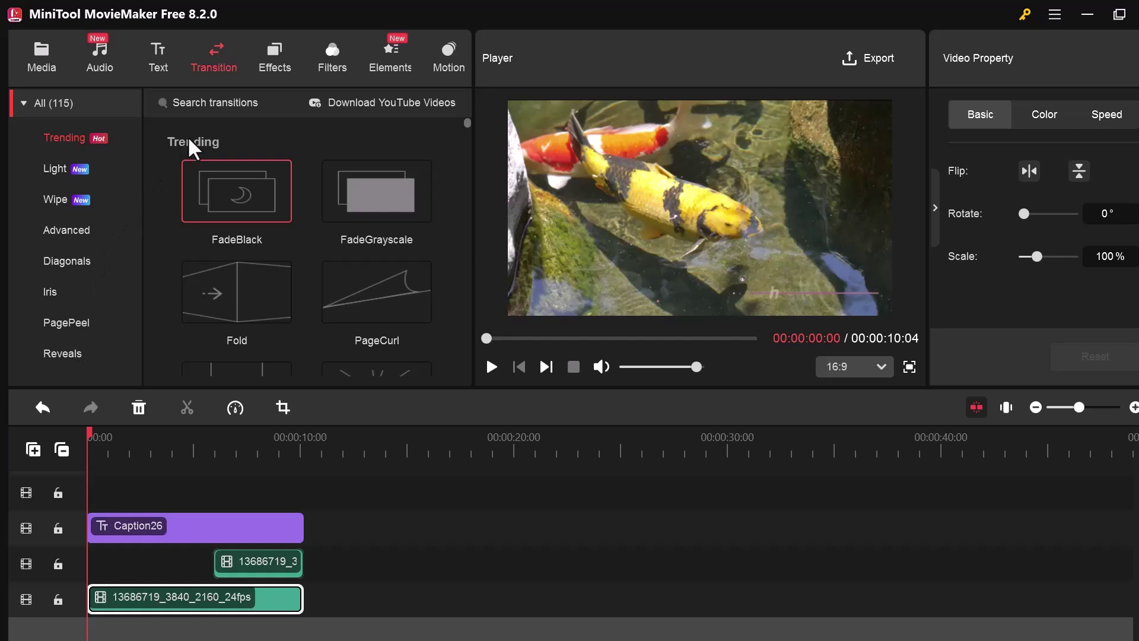
Add the Heart 7, Heart 1 and Heart 2 Love effects over the koi video and preview them
left_click(273, 55)
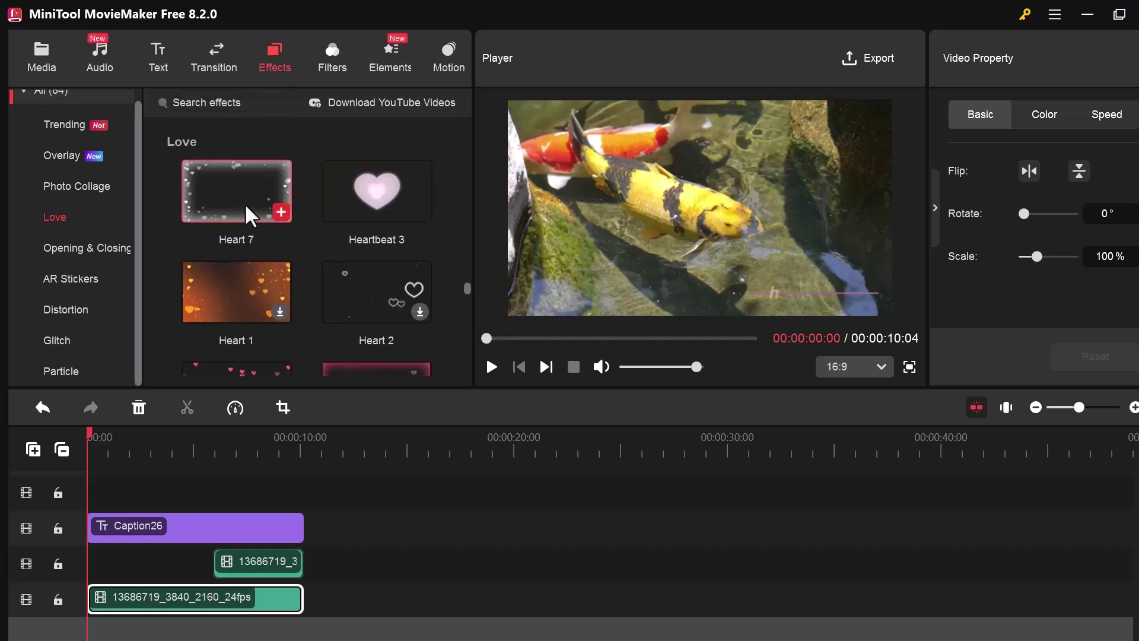
left_click(281, 211)
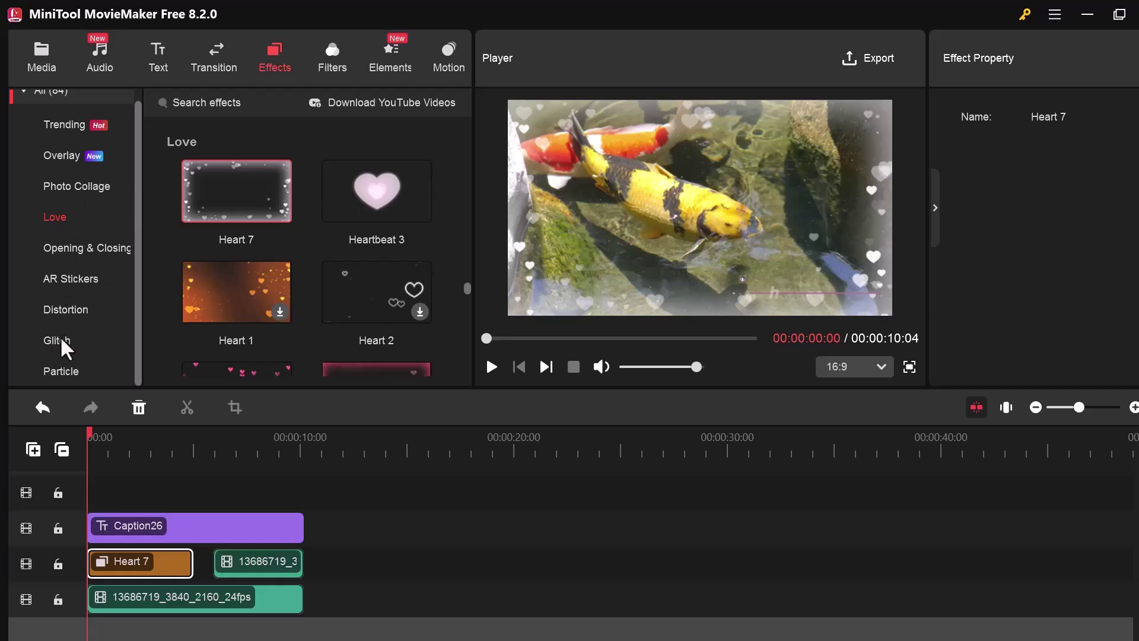
left_click(274, 311)
left_click(272, 297)
left_click(280, 312)
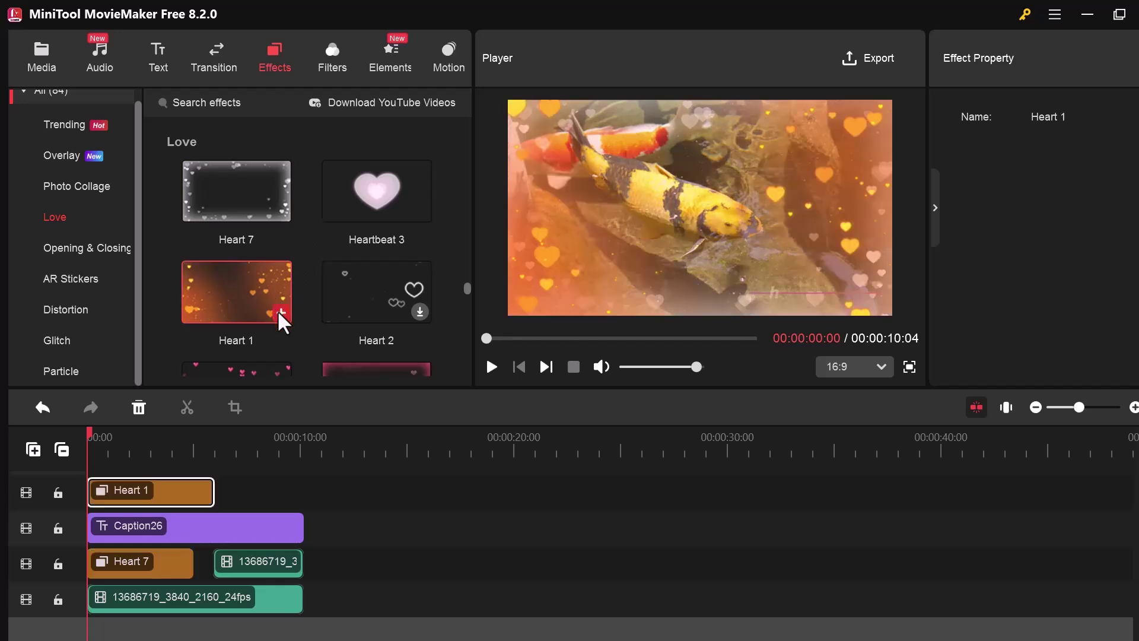
left_click(490, 366)
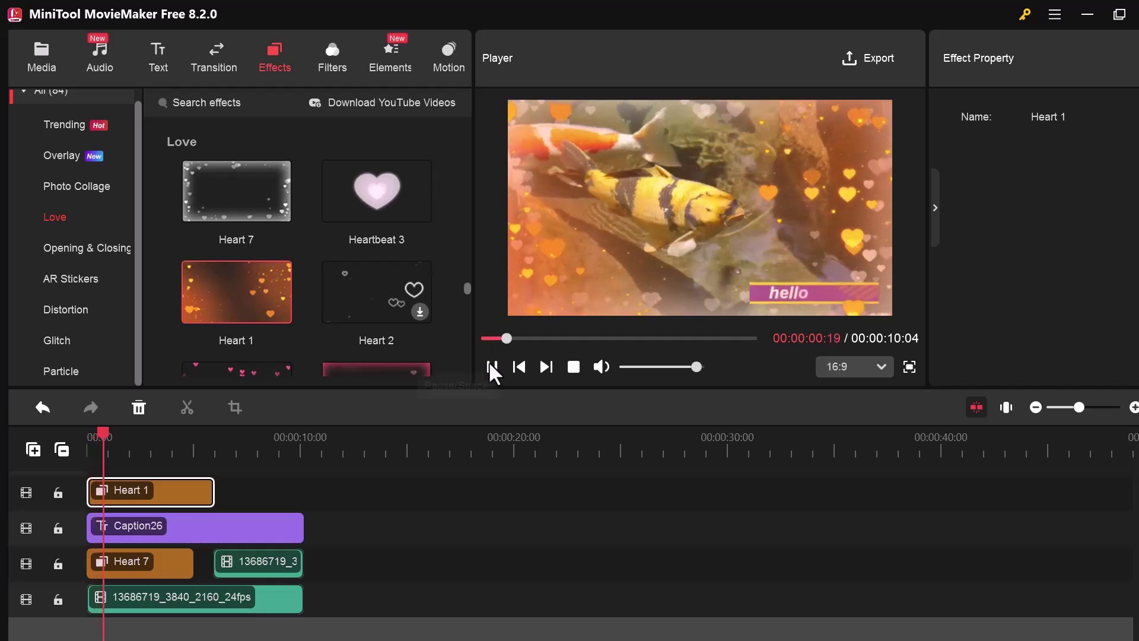
left_click(376, 291)
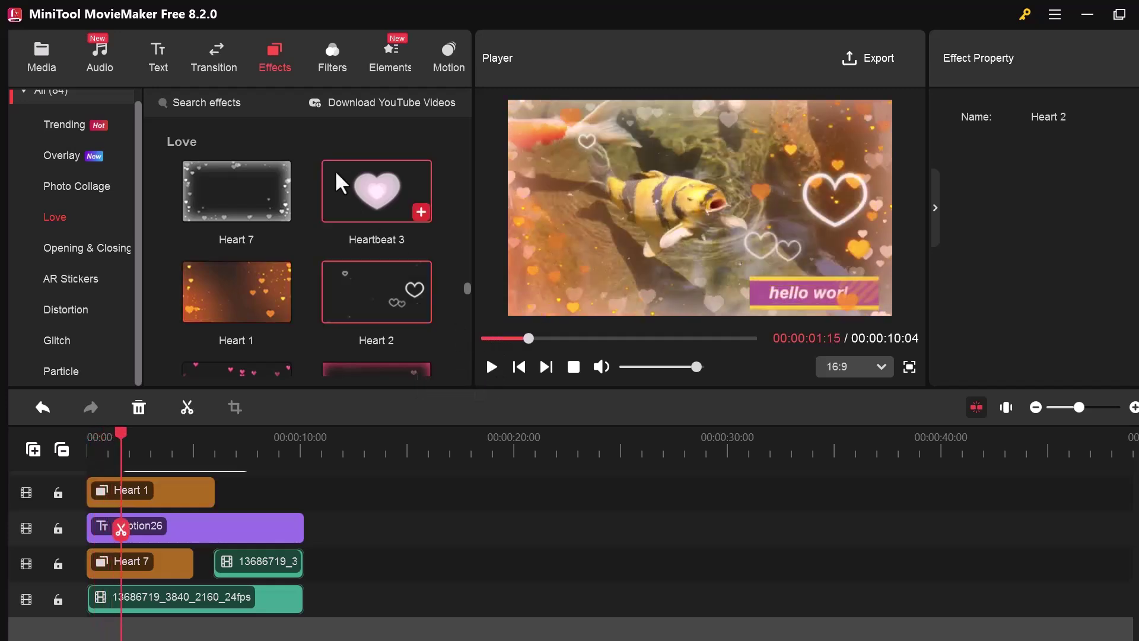
left_click(327, 64)
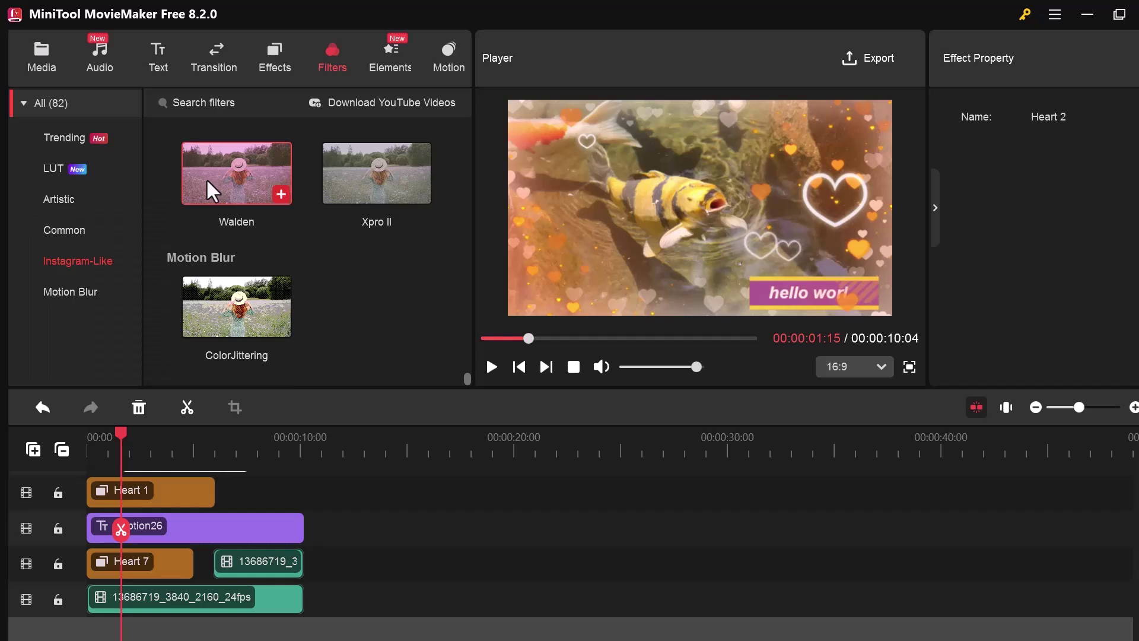
left_click(65, 136)
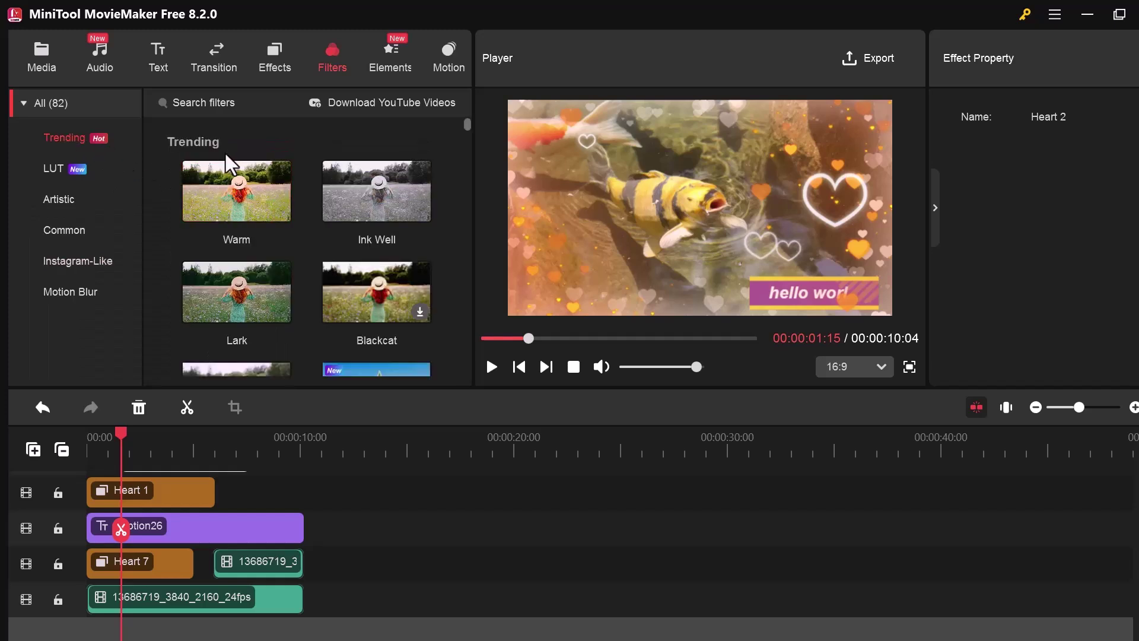
mouse_move(234, 201)
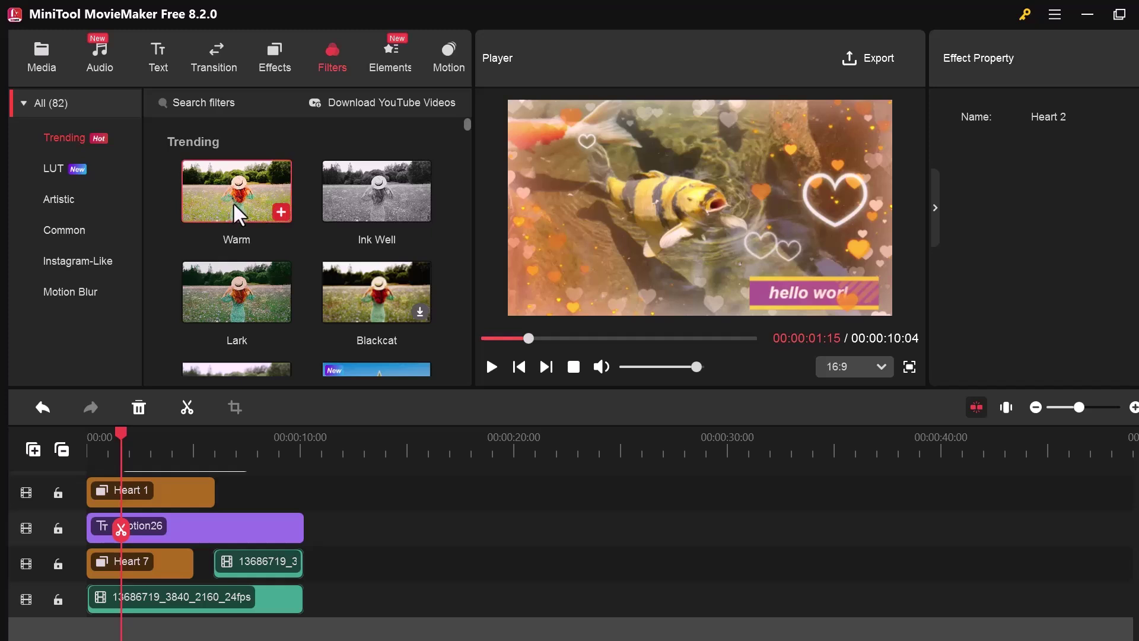
left_click(282, 210)
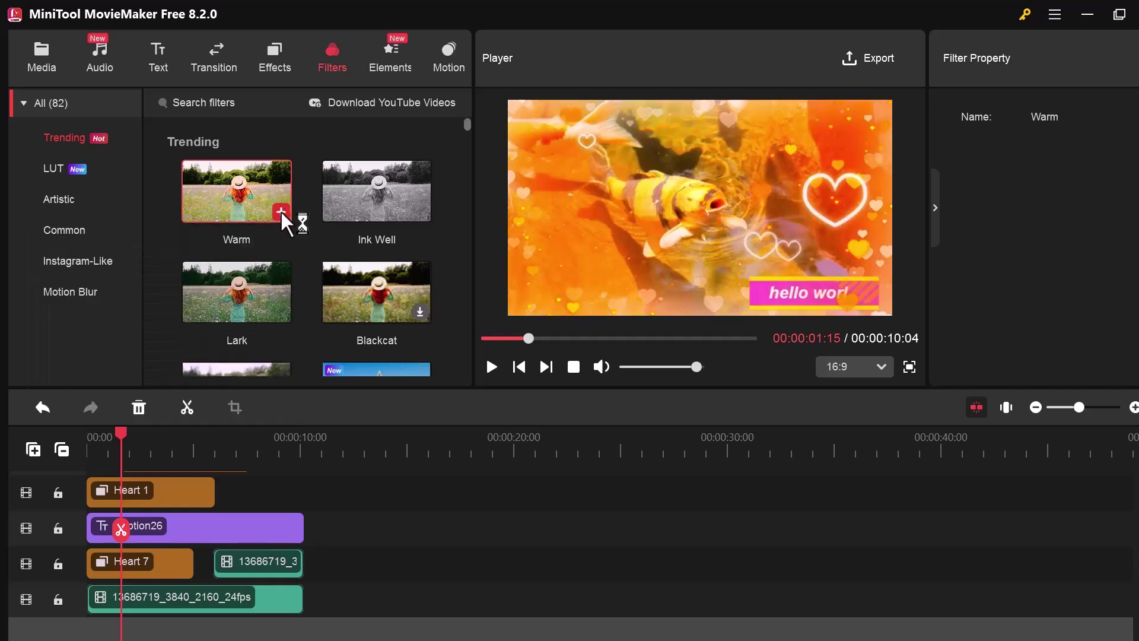
mouse_move(393, 173)
left_click(421, 211)
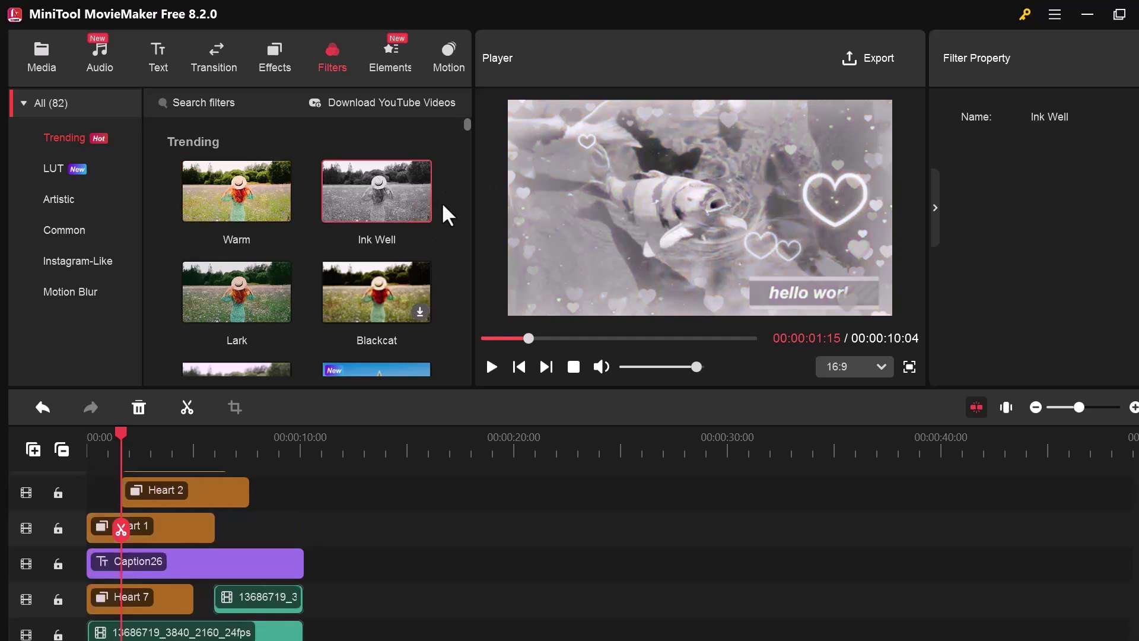
key("ctrl+z")
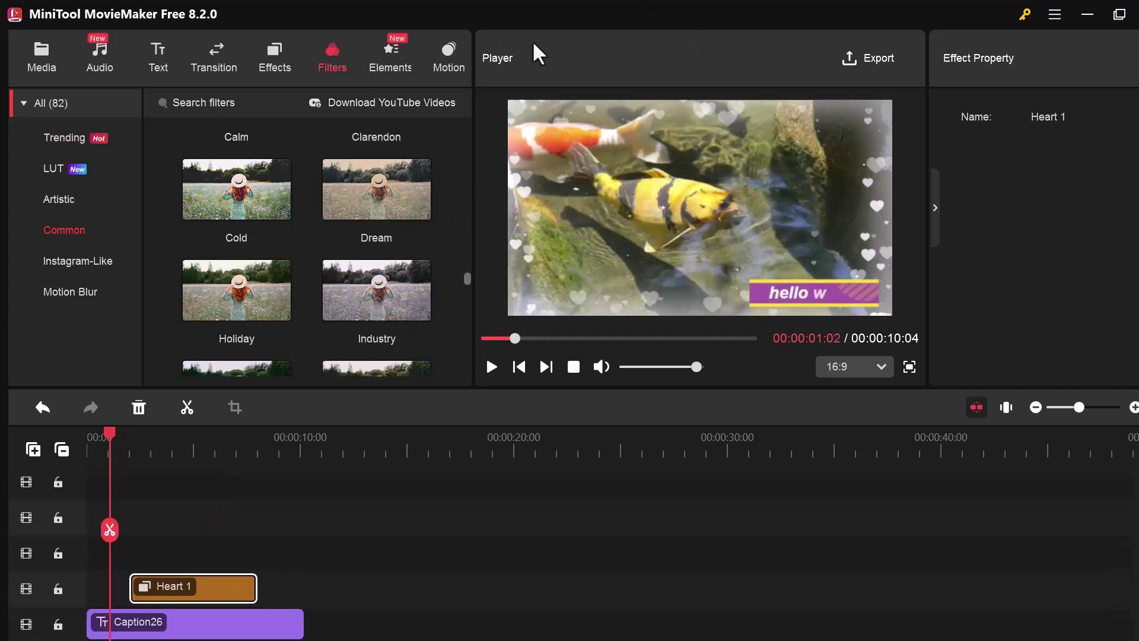
left_click(52, 167)
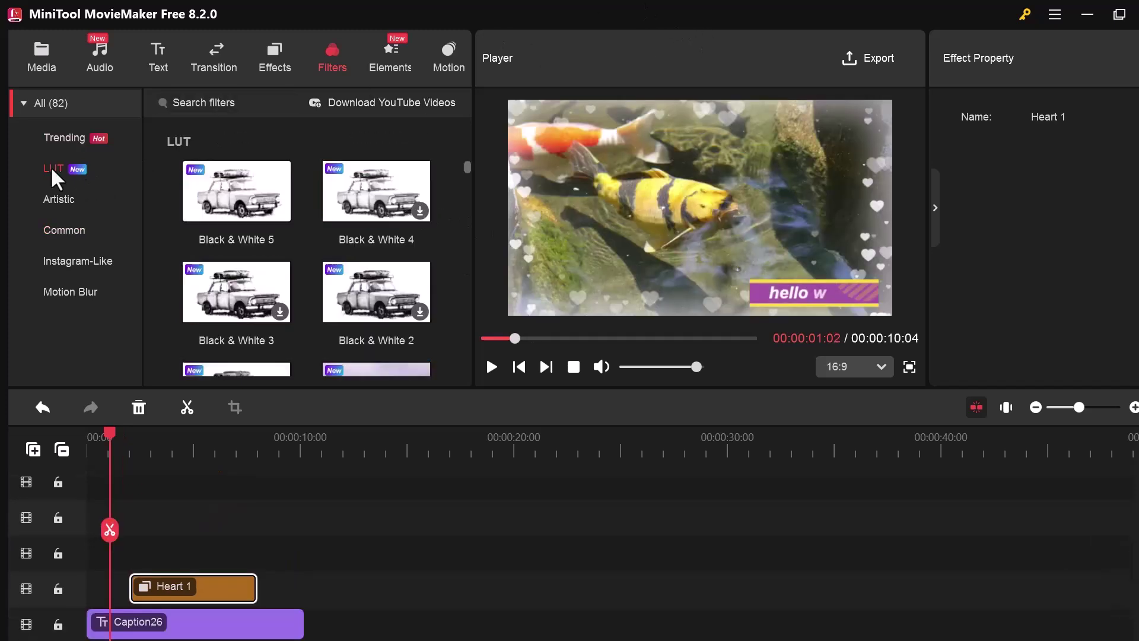
left_click(69, 204)
left_click(76, 235)
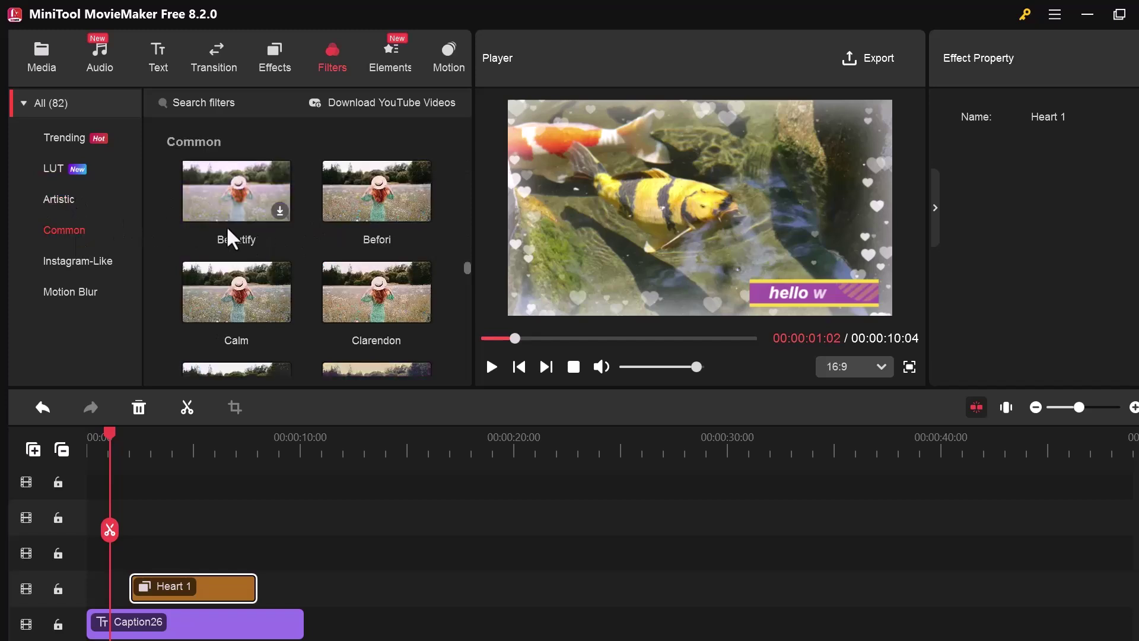
left_click(89, 263)
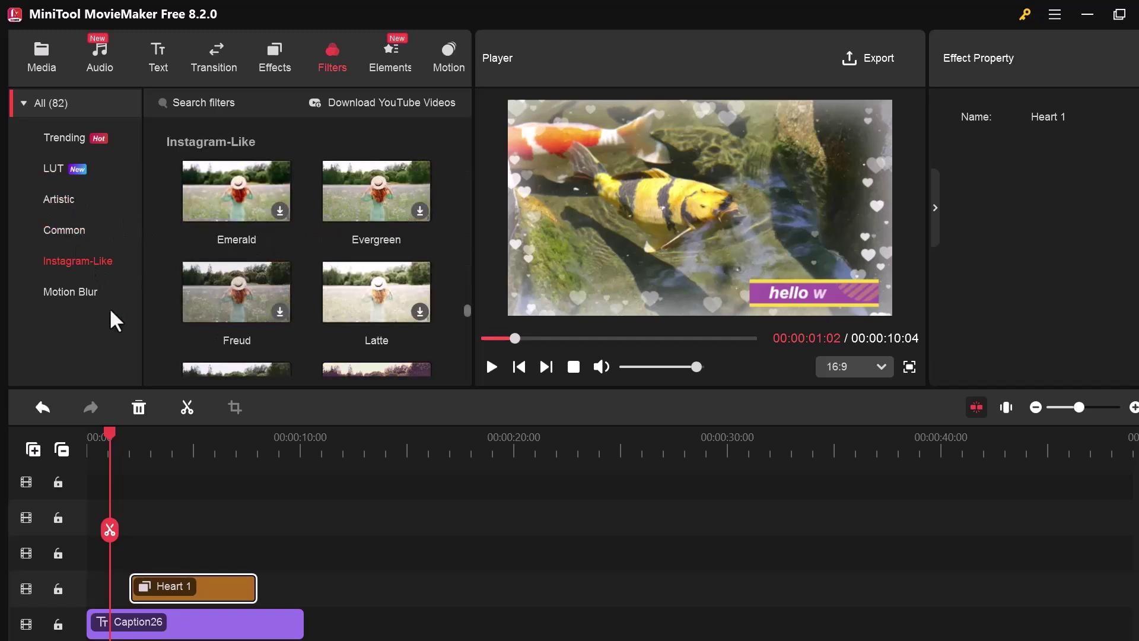
left_click(83, 288)
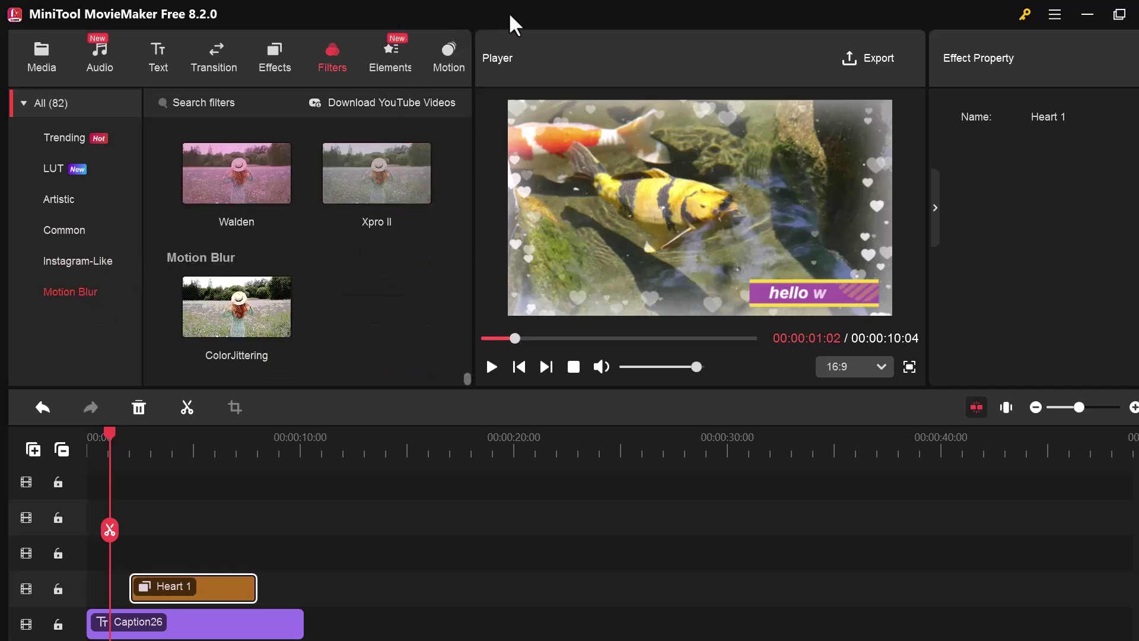
Add the Subscribe 1 element, move it to the video's lower-left, and preview playback
left_click(394, 71)
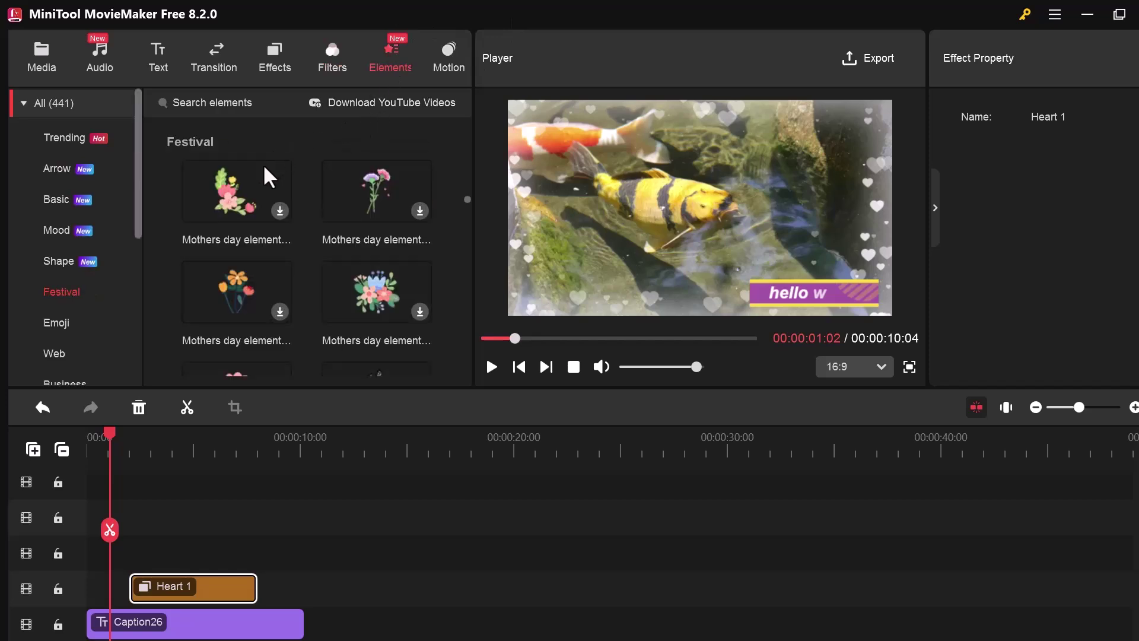
left_click(65, 138)
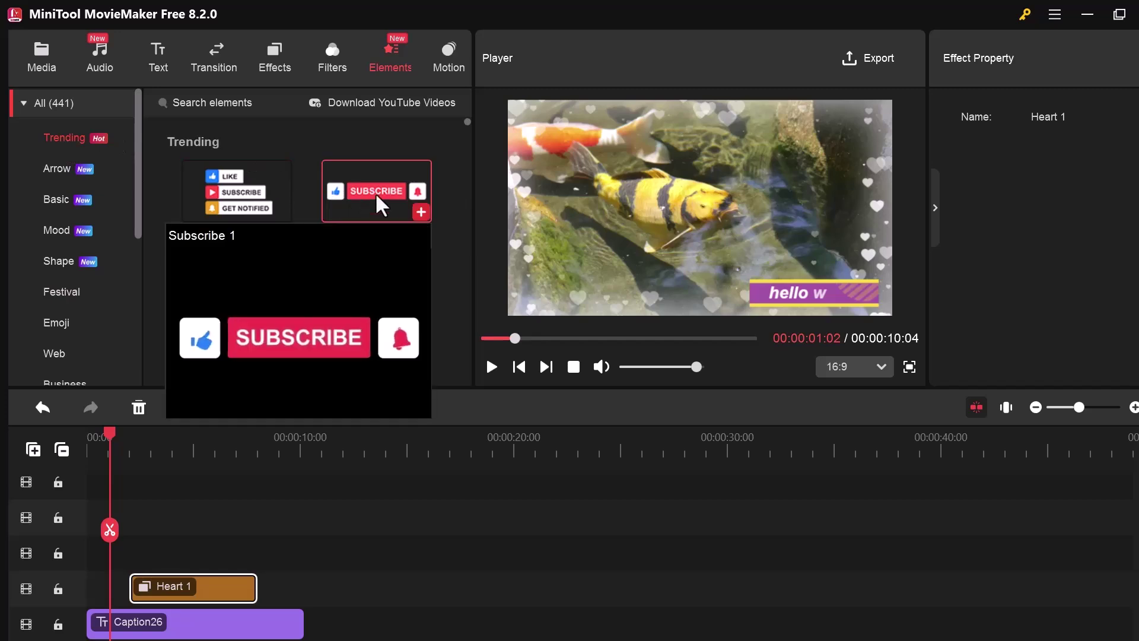
left_click(421, 212)
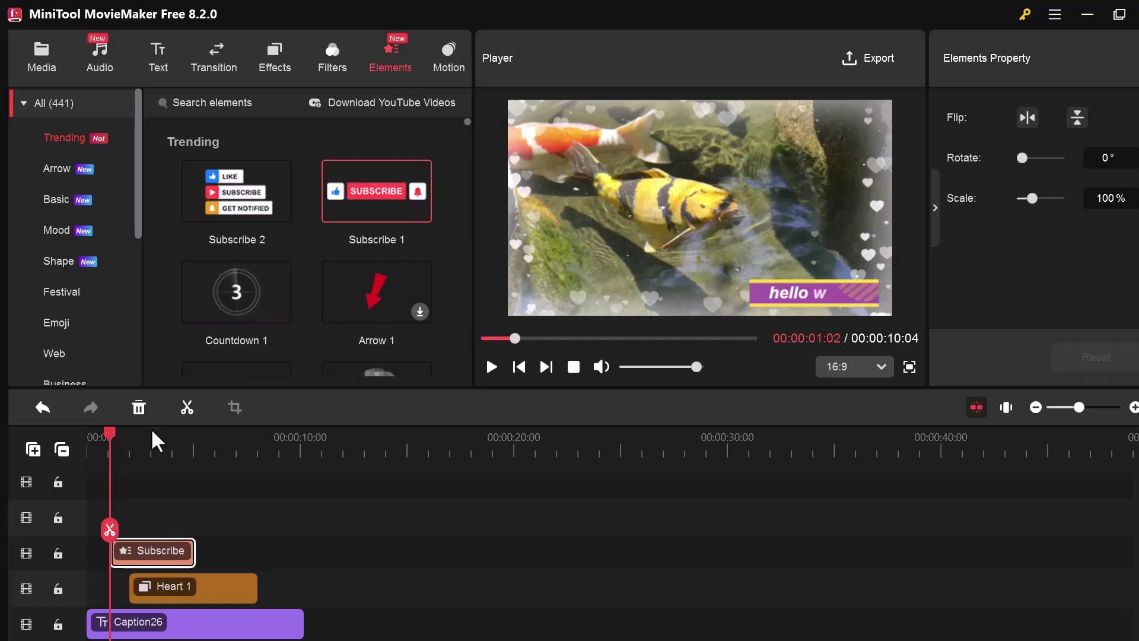
left_click_drag(111, 448, 134, 449)
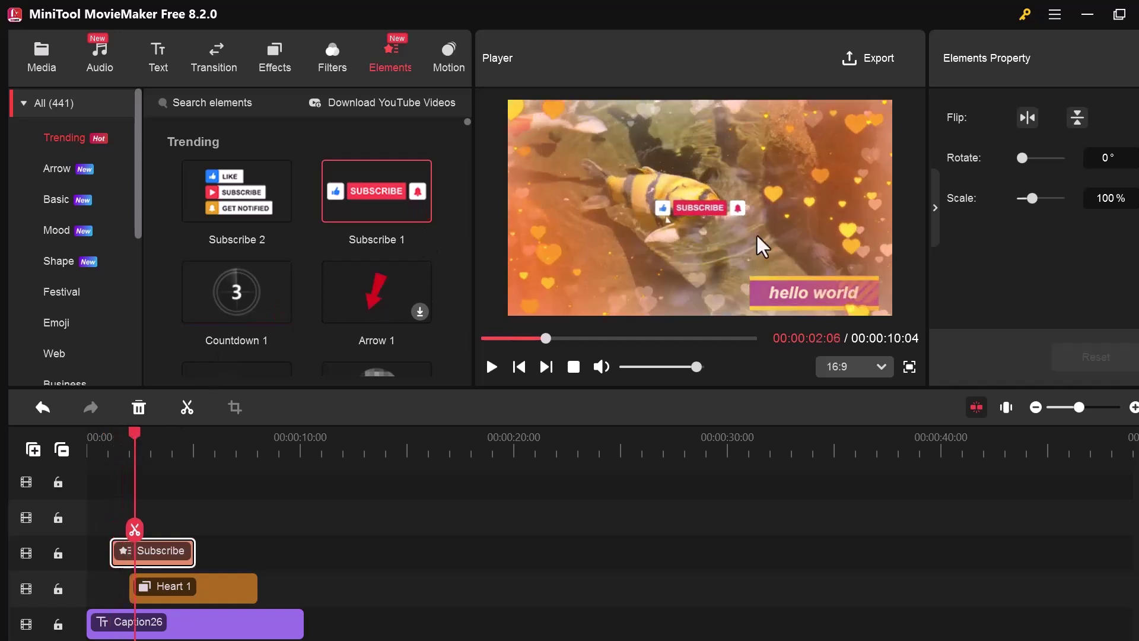
left_click(713, 210)
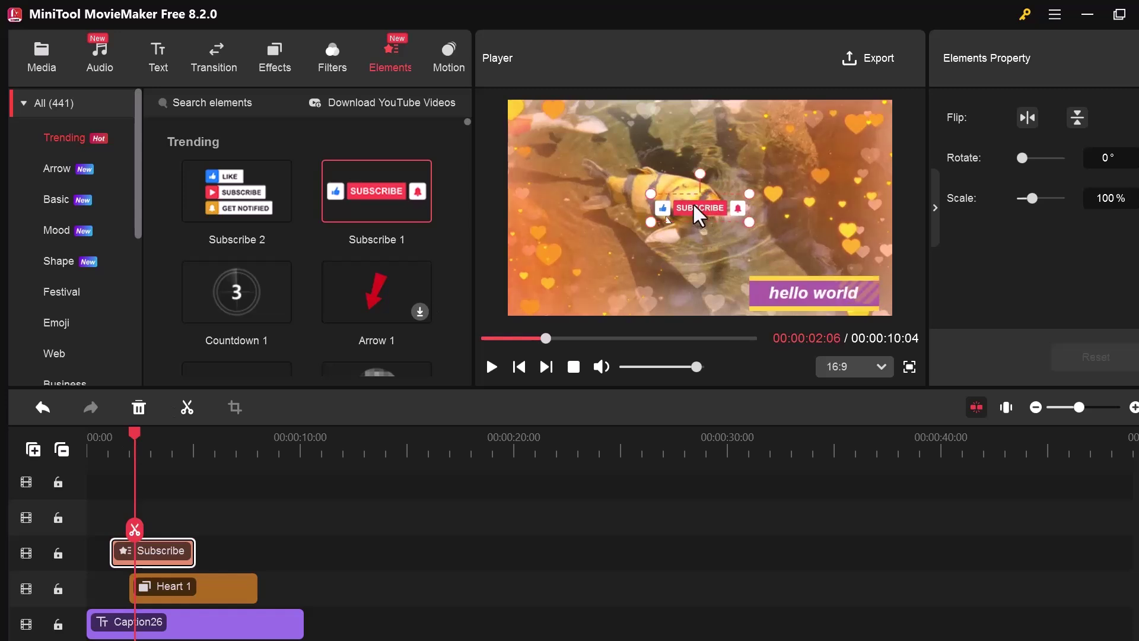
left_click_drag(693, 204, 577, 291)
left_click(675, 234)
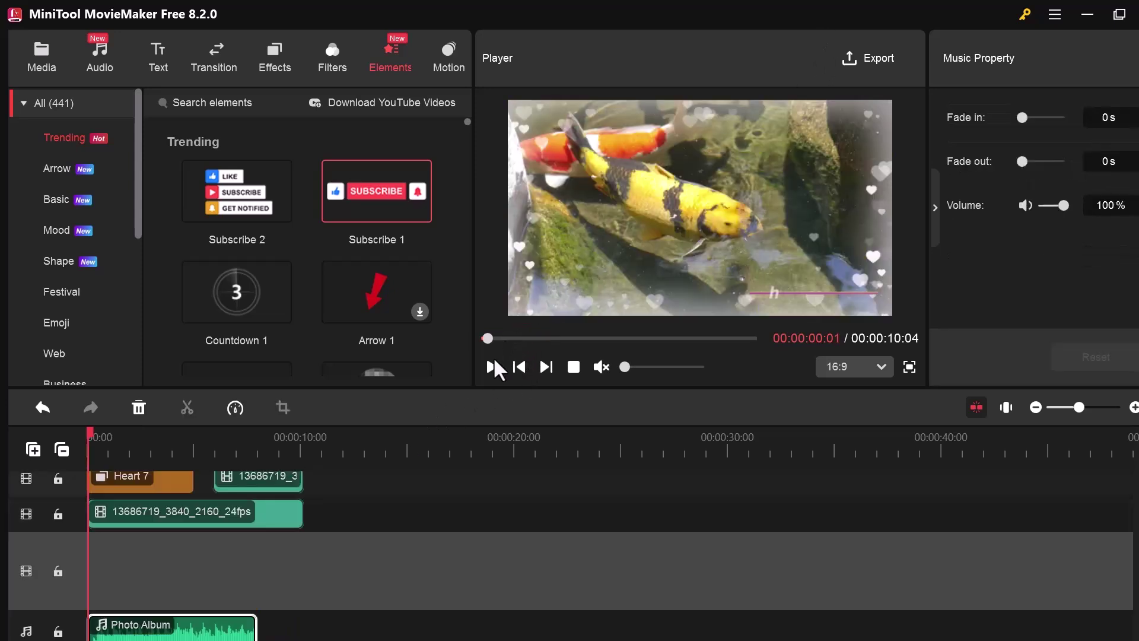
left_click(492, 366)
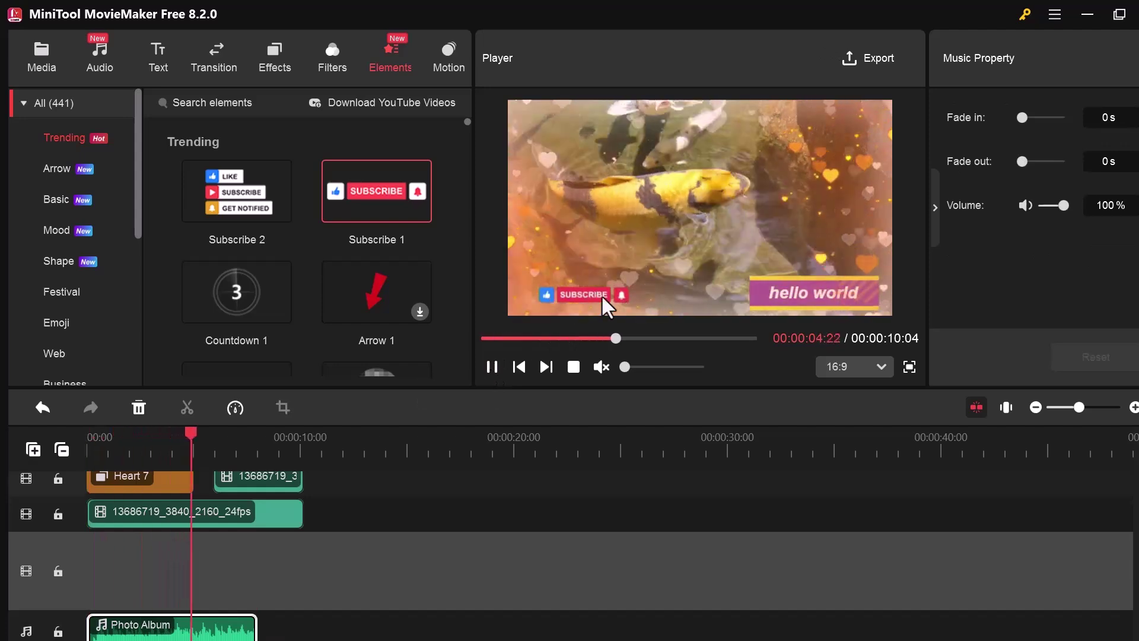
left_click(494, 364)
At about two seconds in, add Arrow 1 above the Subscribe button, pointing down at it
mouse_move(241, 223)
scroll(285, 229, "down", 2)
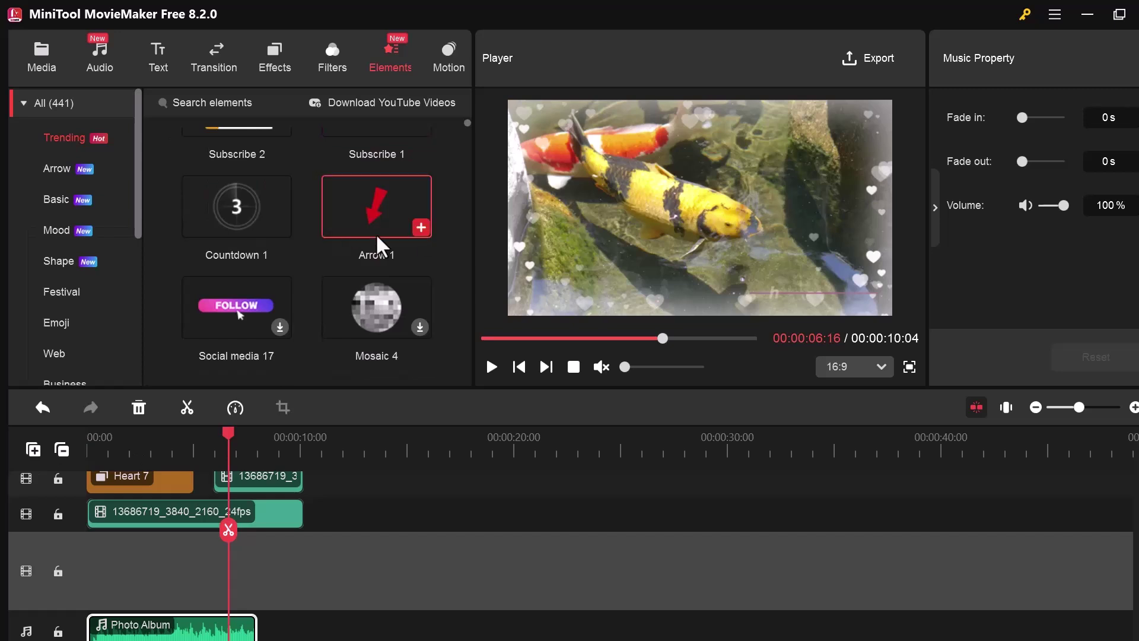
left_click_drag(229, 433, 133, 433)
mouse_move(398, 215)
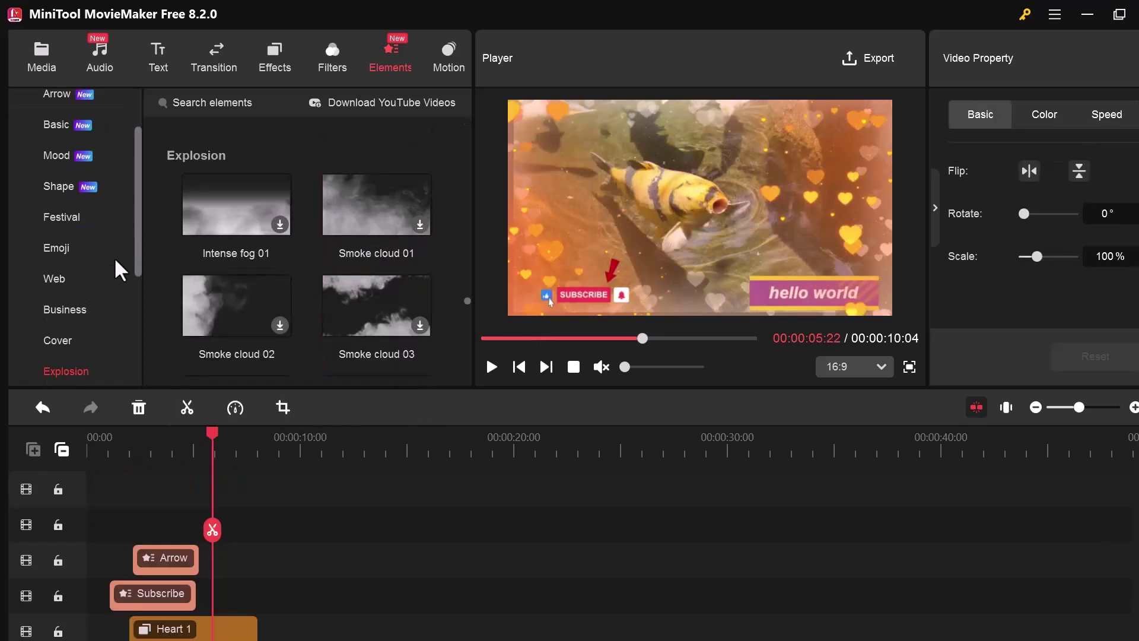
left_click_drag(138, 245, 137, 354)
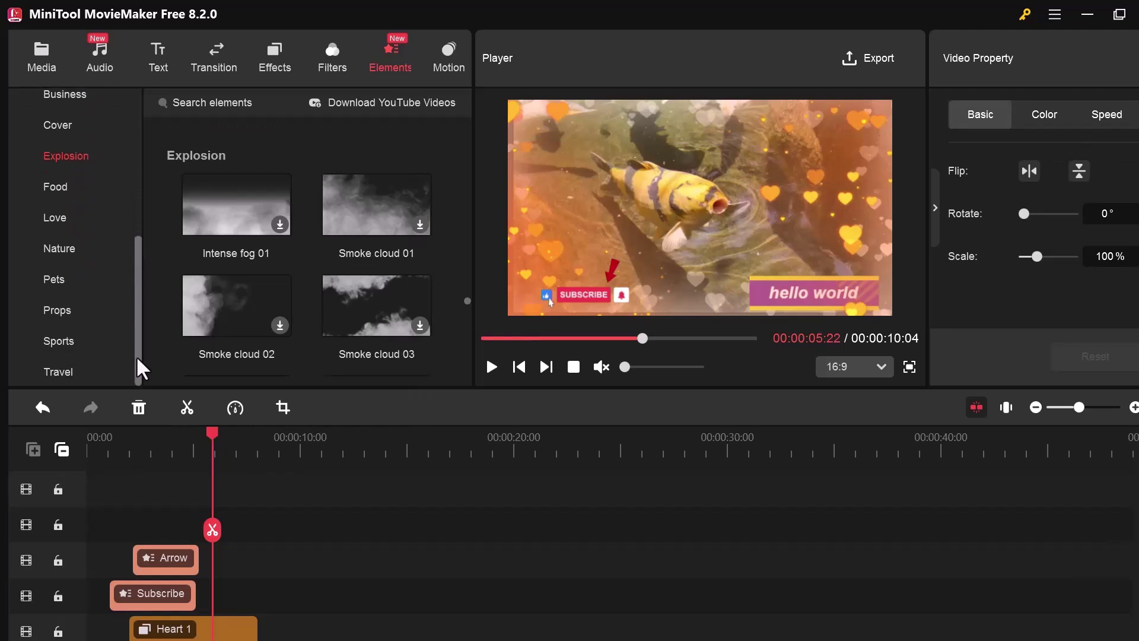
Add the Zoom out bottom motion on the upper track and preview the zoom
left_click(448, 63)
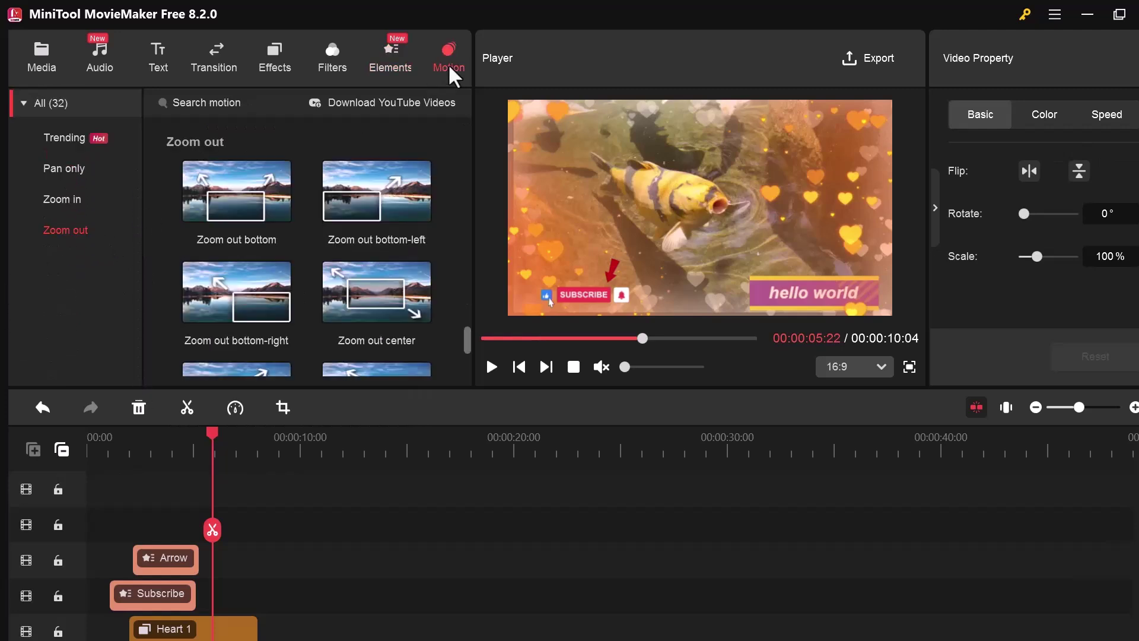
left_click(281, 211)
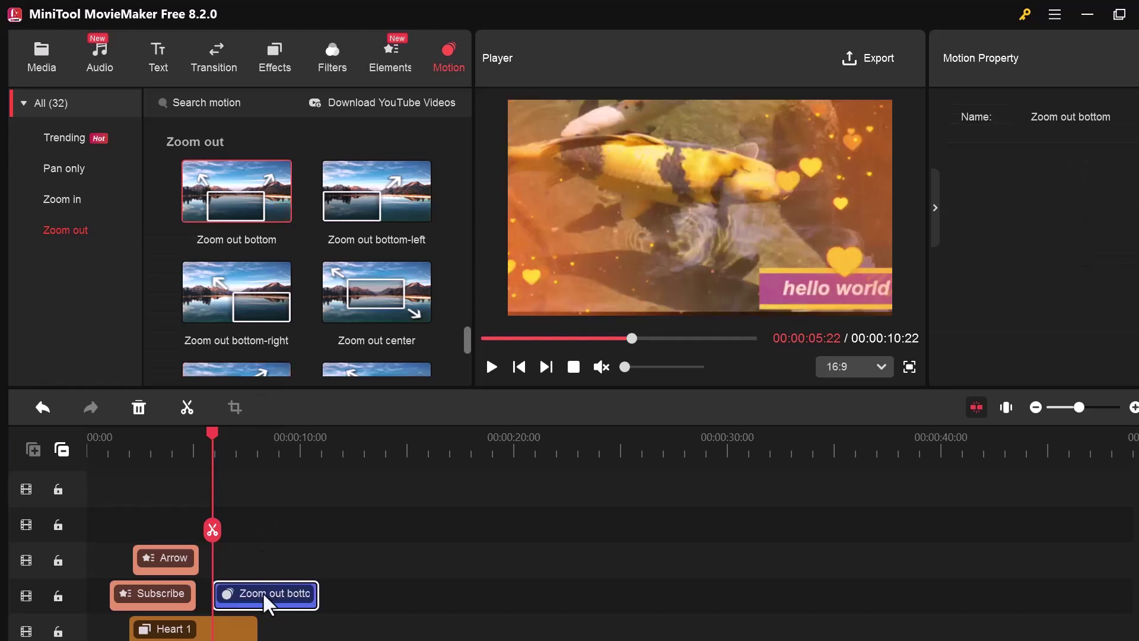
left_click_drag(263, 592, 169, 526)
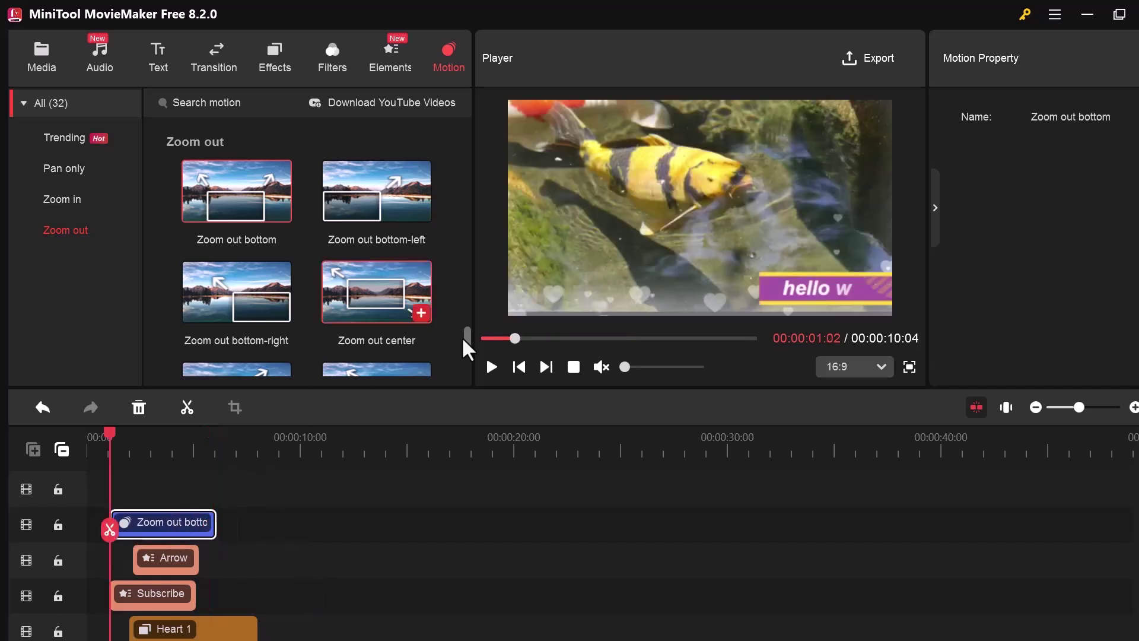
left_click(492, 363)
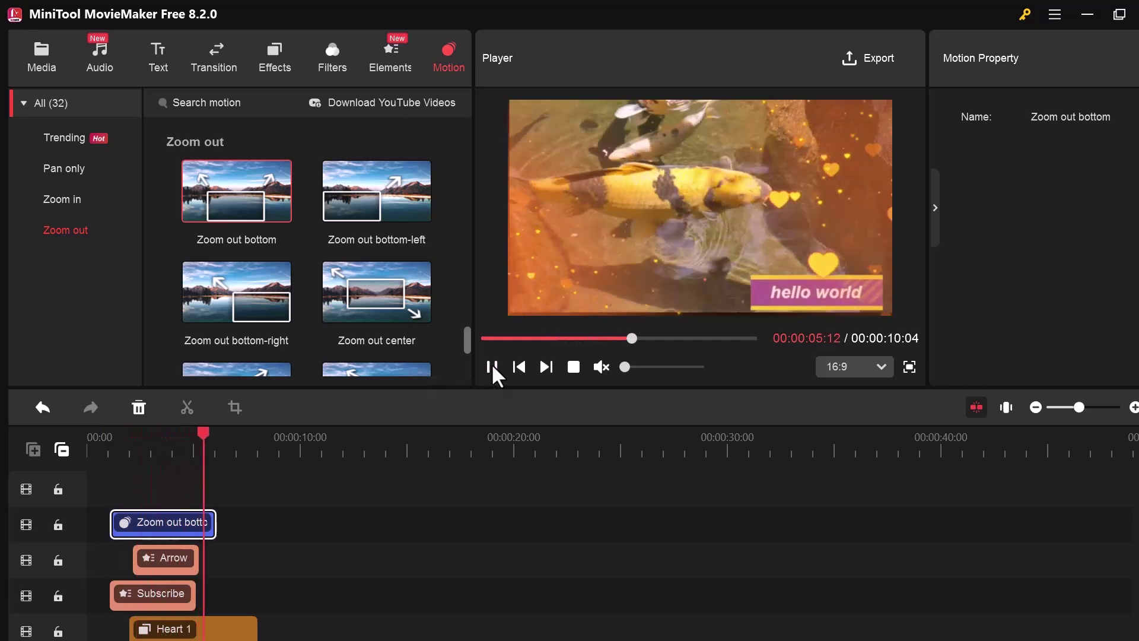
key("space")
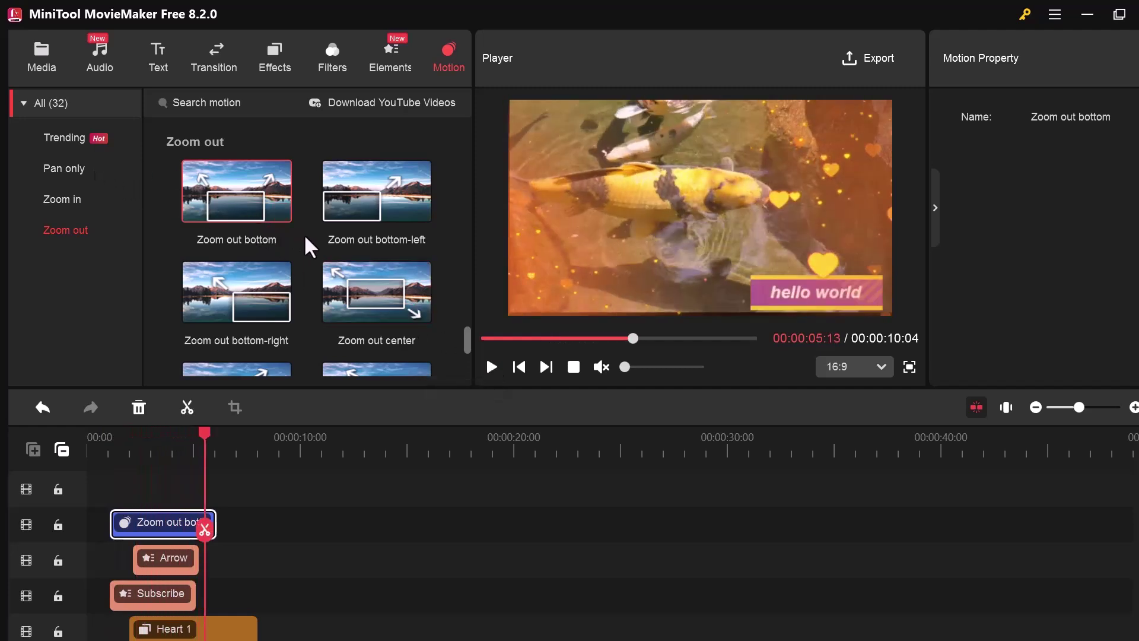
Add the Zoom out bottom-left motion from the Zoom out presets
scroll(329, 242, "down", 3)
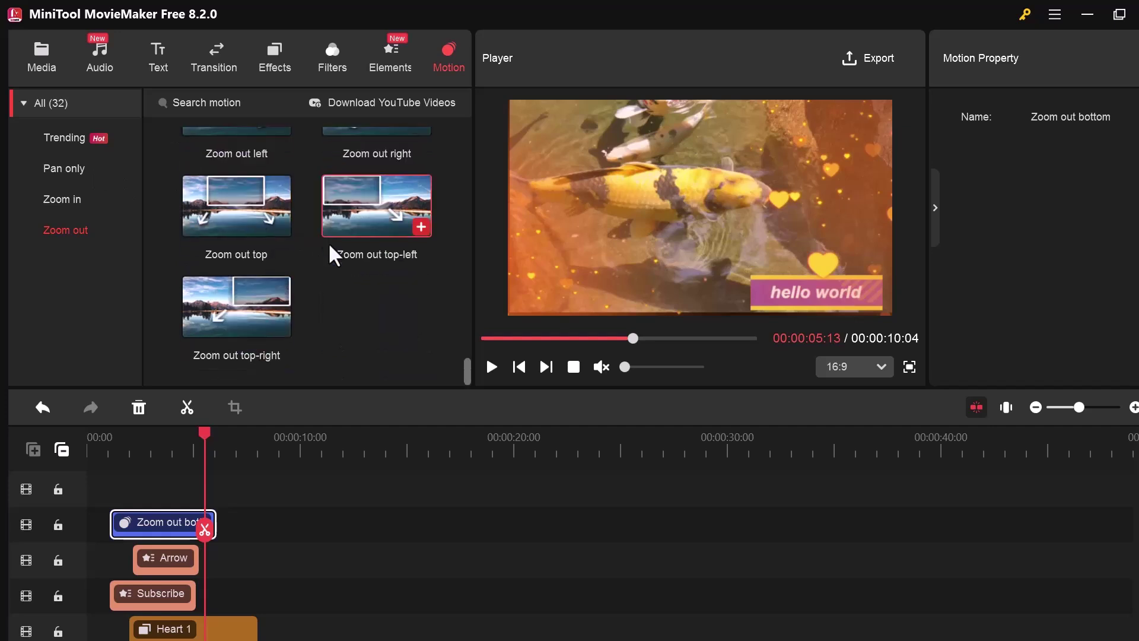
left_click(85, 168)
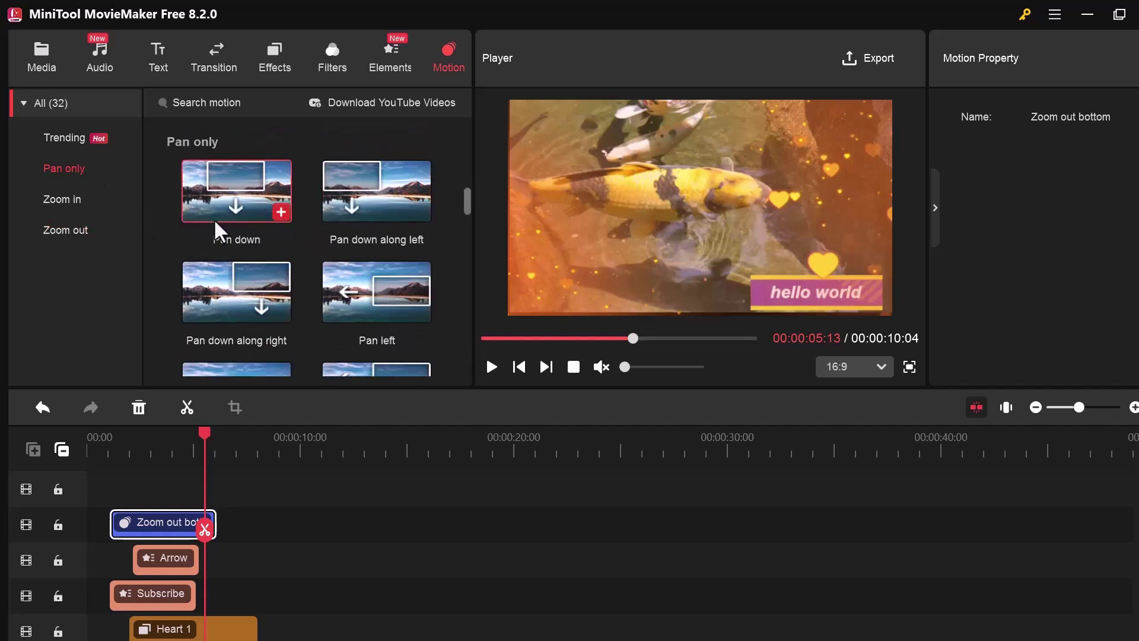
scroll(306, 265, "down", 10)
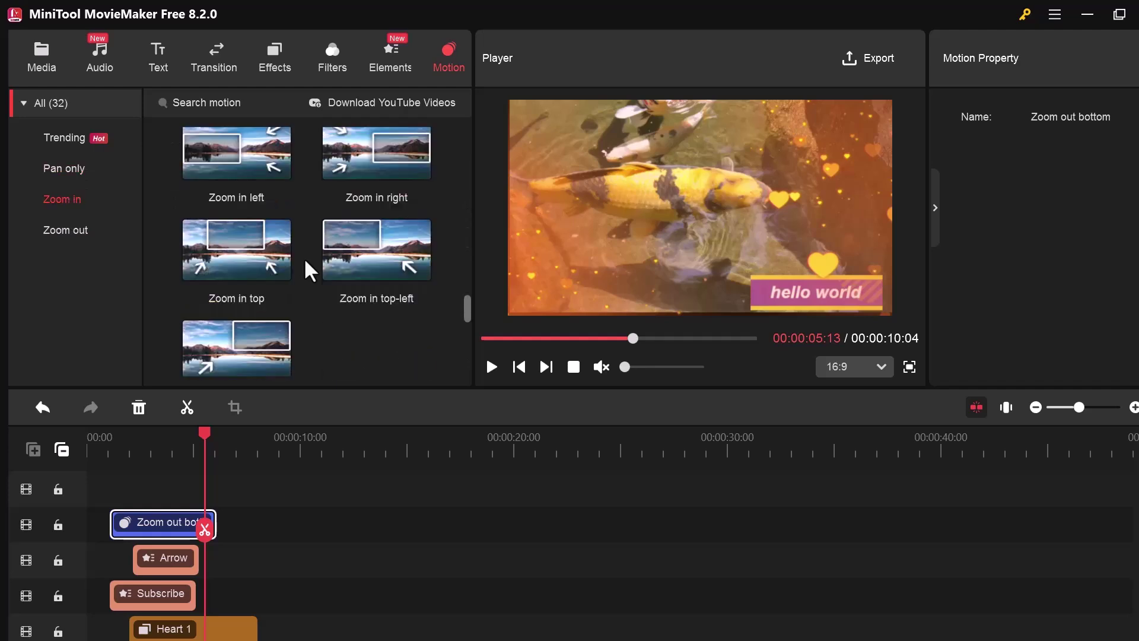
left_click(72, 233)
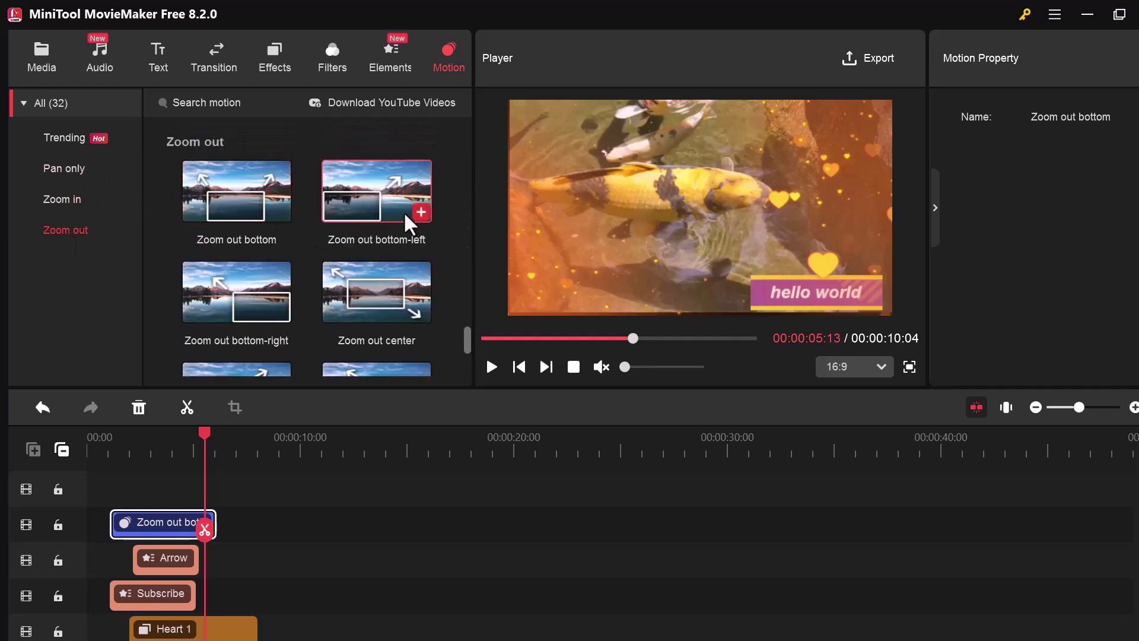
left_click(424, 215)
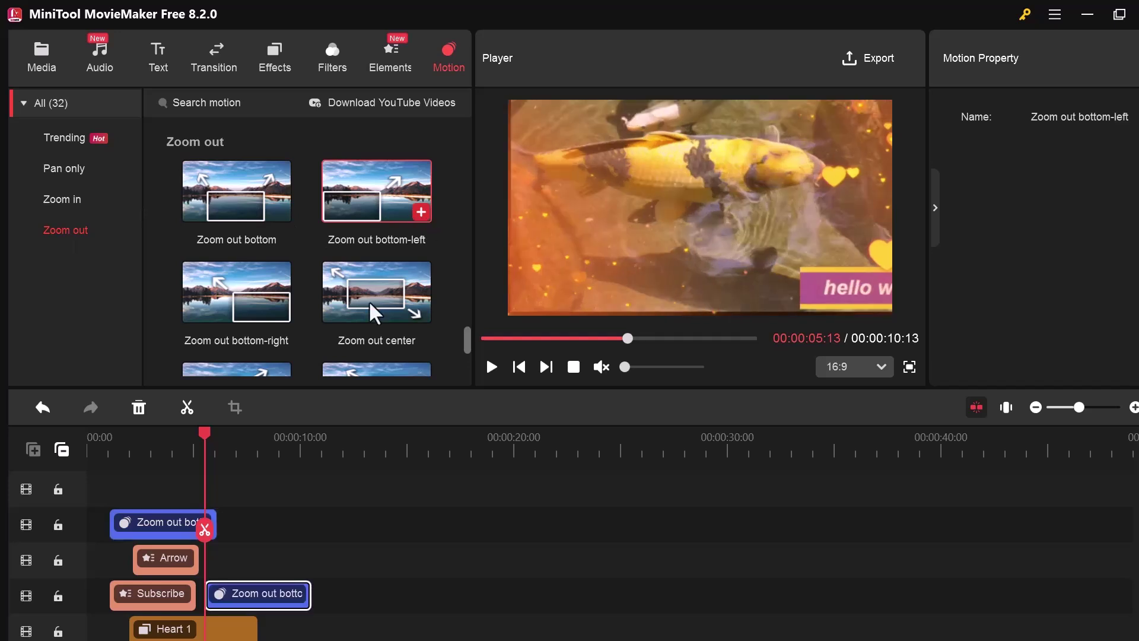
Preview the zoom motion, then return to the Media library with the Motion Property panel collapsed
left_click(490, 364)
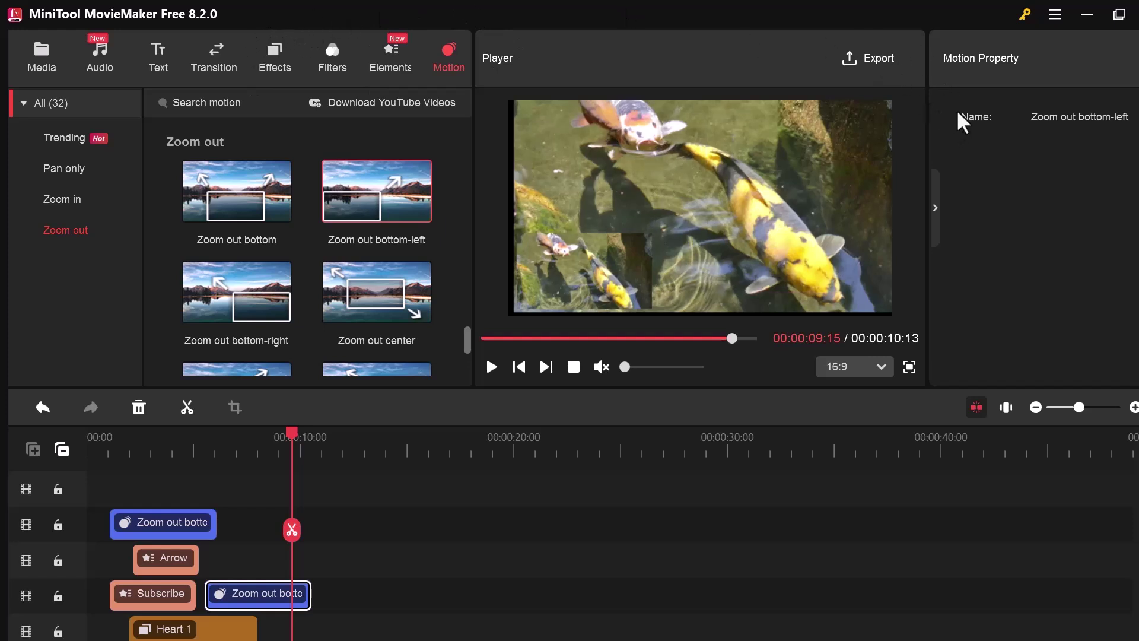
left_click(40, 64)
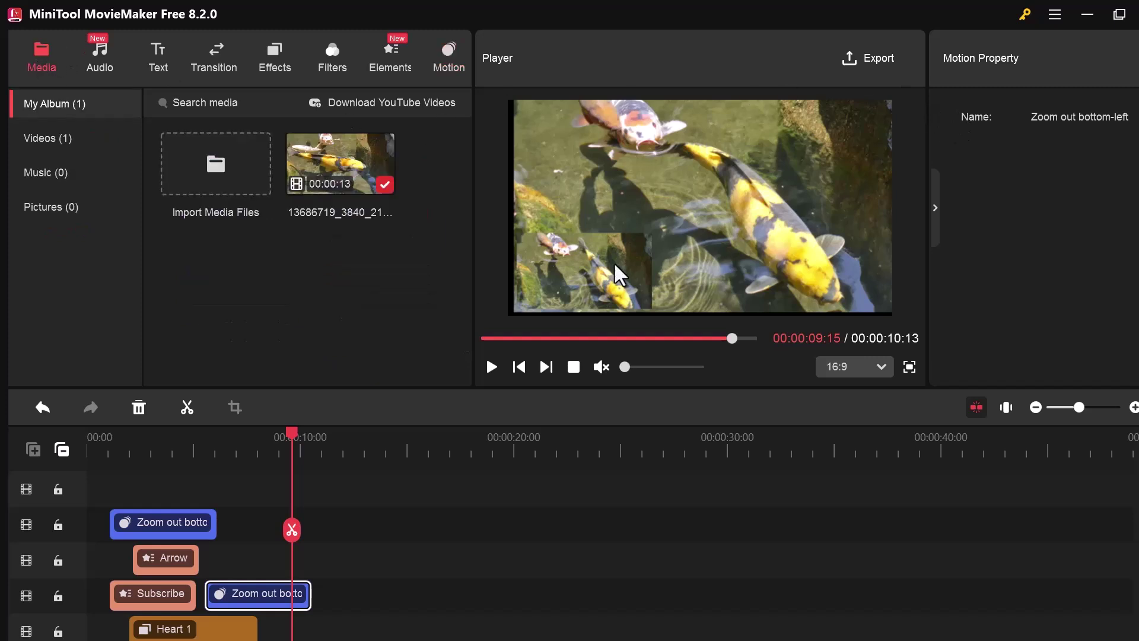
left_click(934, 209)
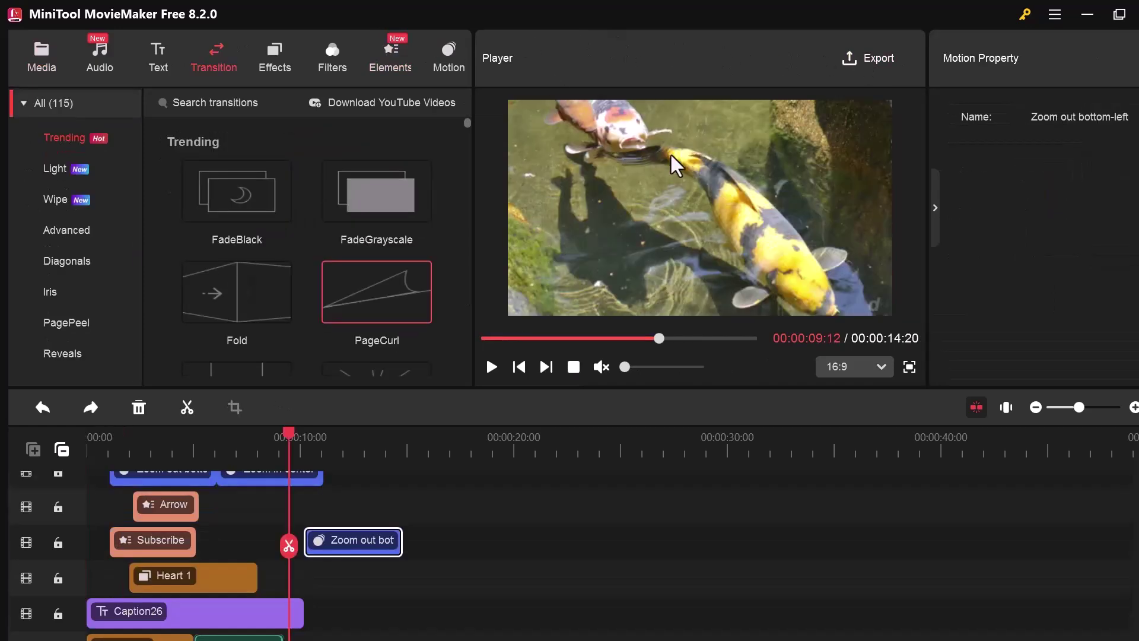
Check My Movie's export settings, keeping MP4, 1920x1080 and 25 fps, then close the dialog
left_click(856, 61)
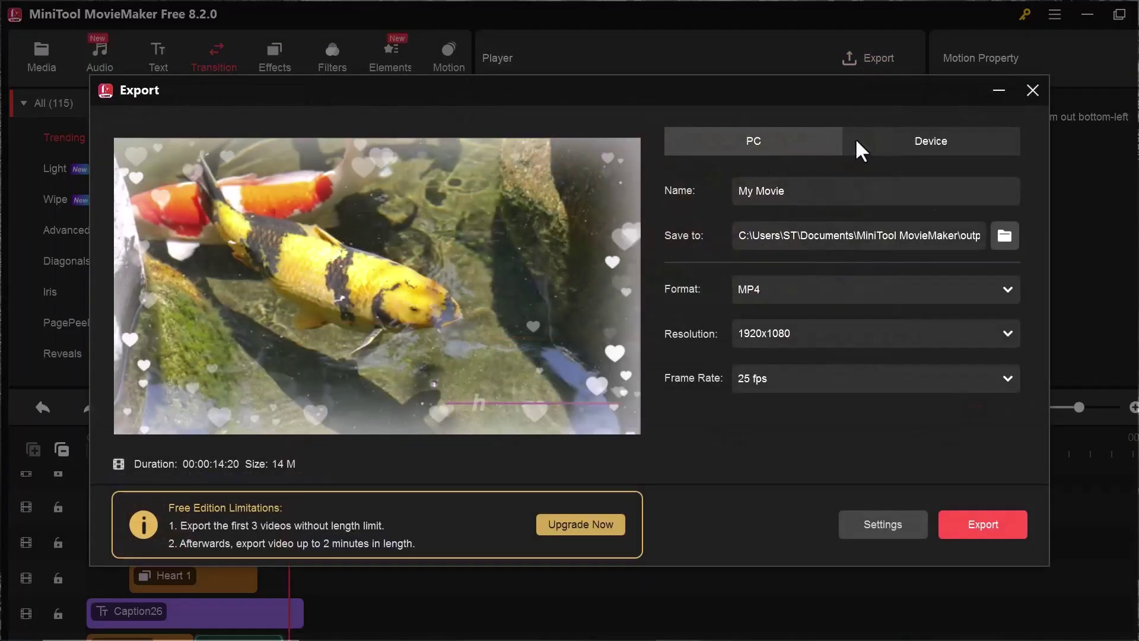
left_click(1007, 291)
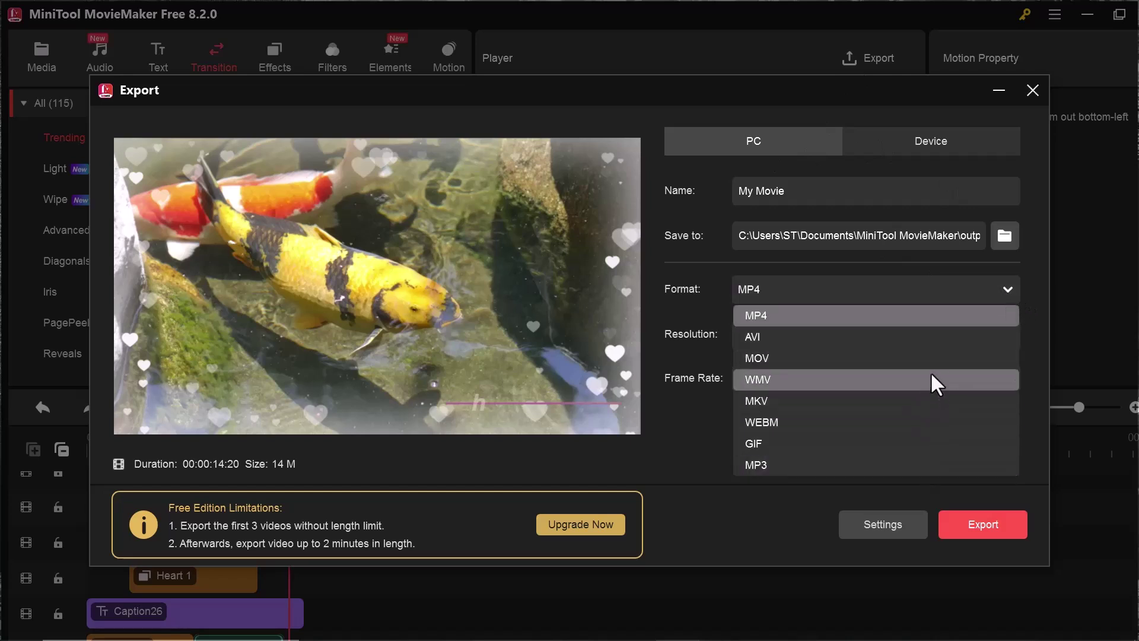
left_click(1010, 285)
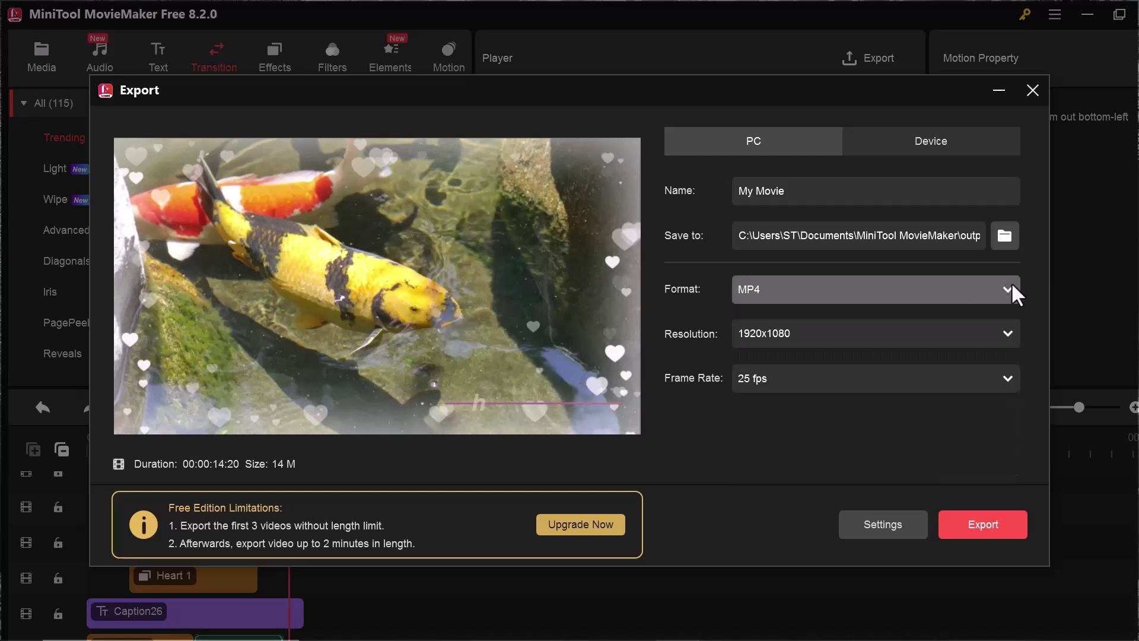
left_click(1006, 332)
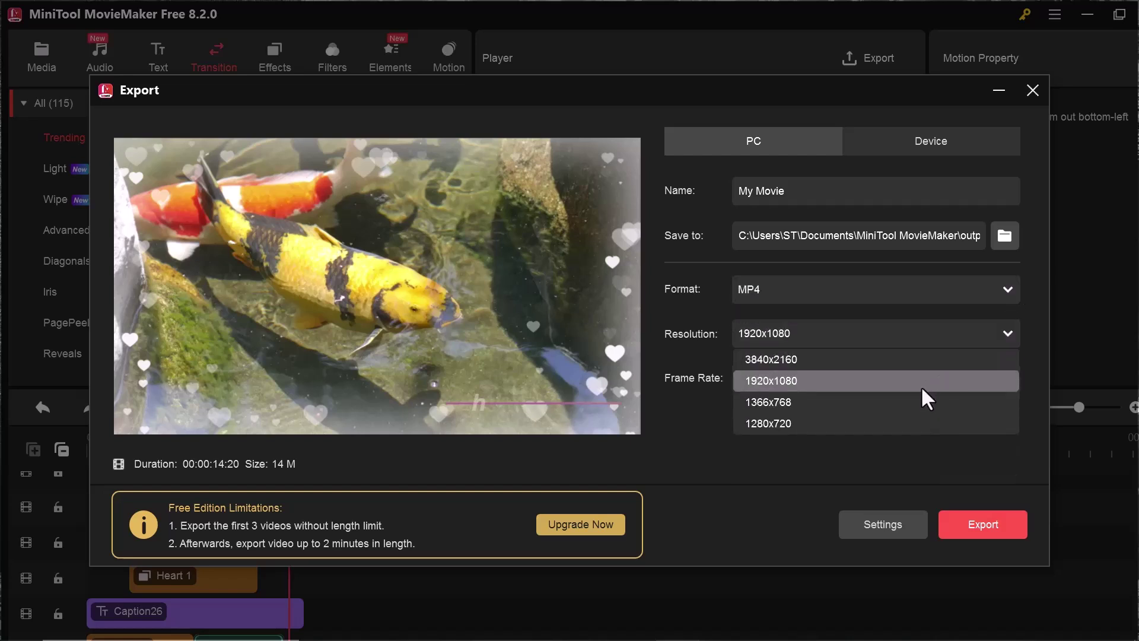
left_click(1006, 329)
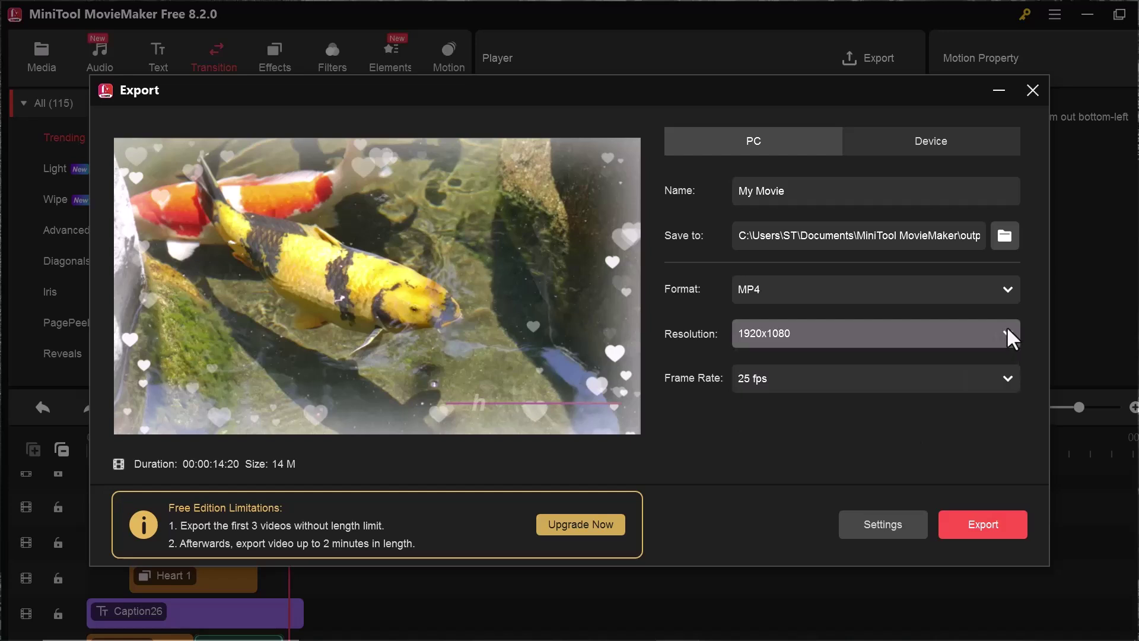
left_click(1008, 380)
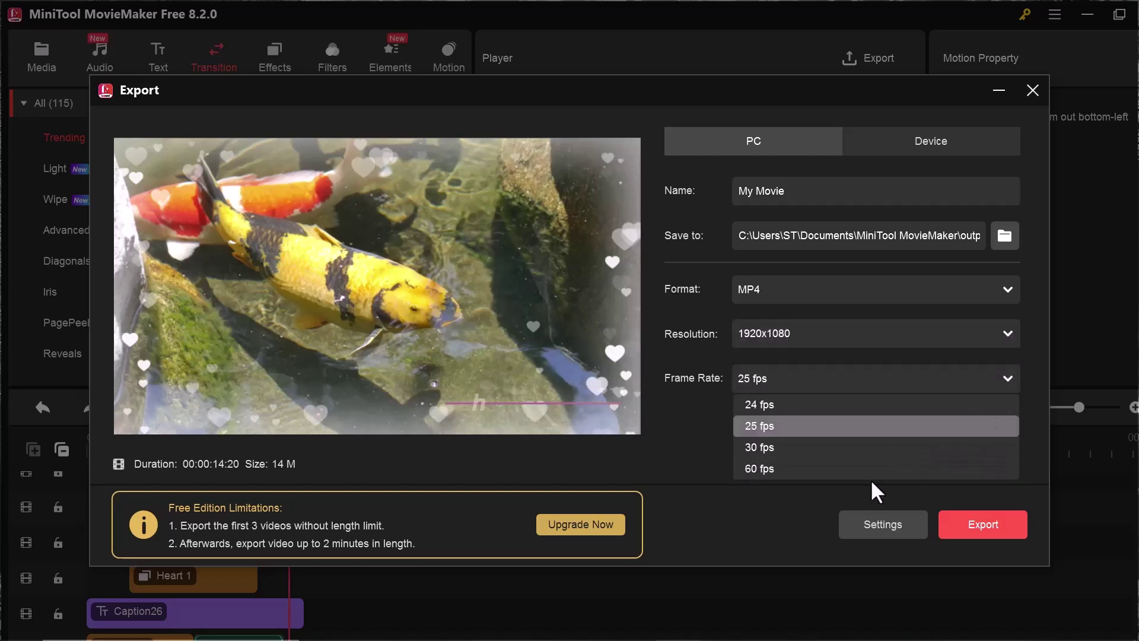
left_click(1013, 374)
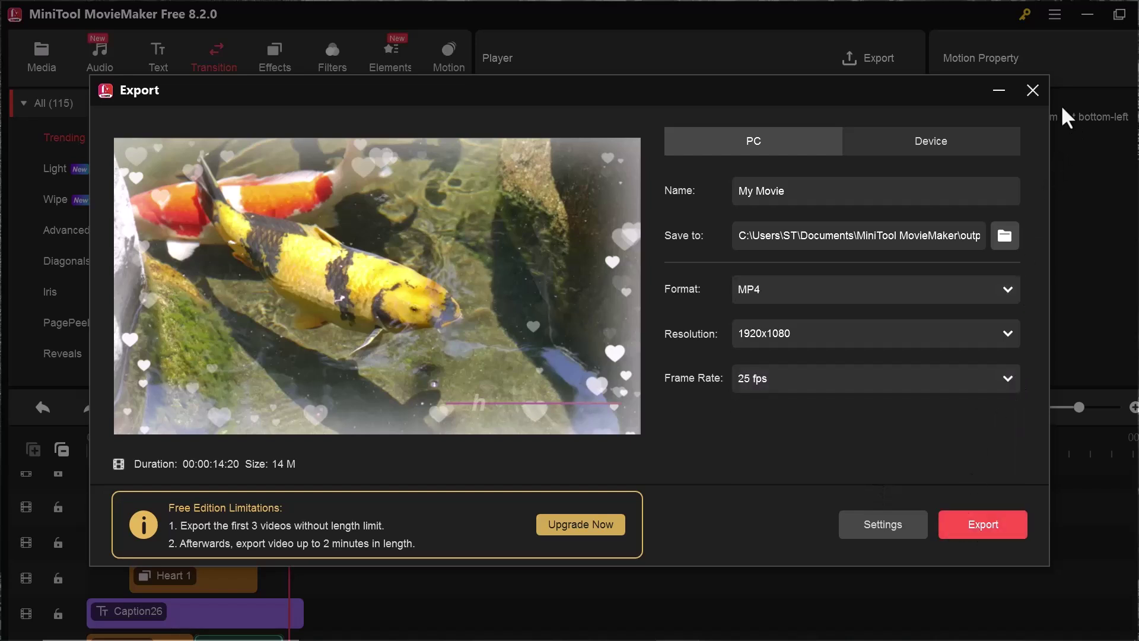
left_click(1033, 89)
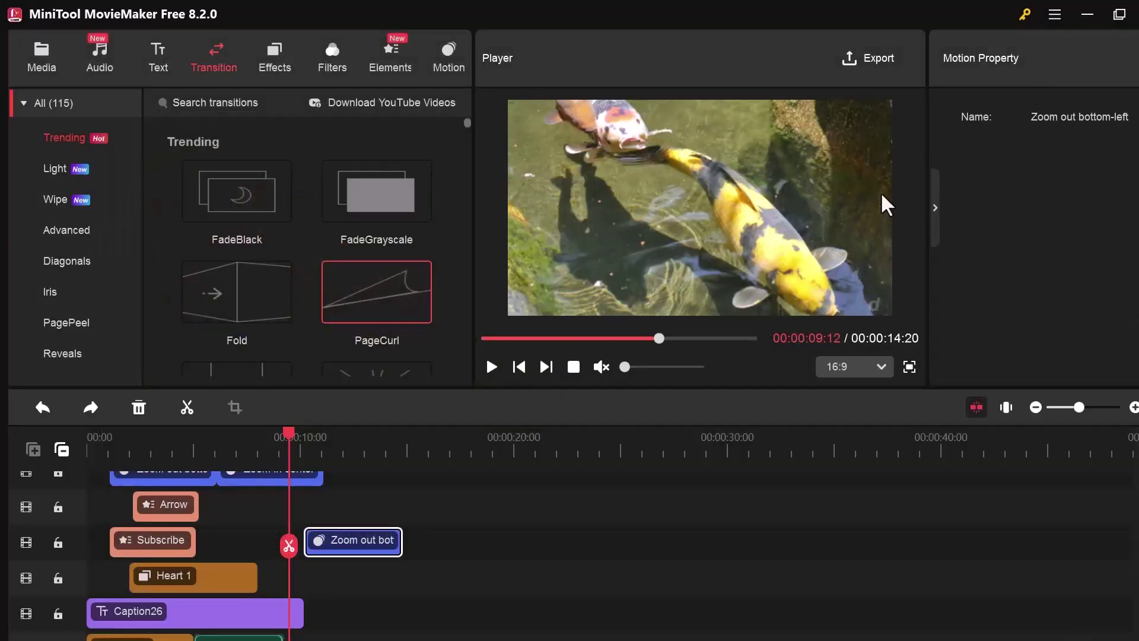
Reopen the export settings with Ctrl+E, then scroll the moviemaker.minitool.com homepage past its feature sections
key("ctrl+e")
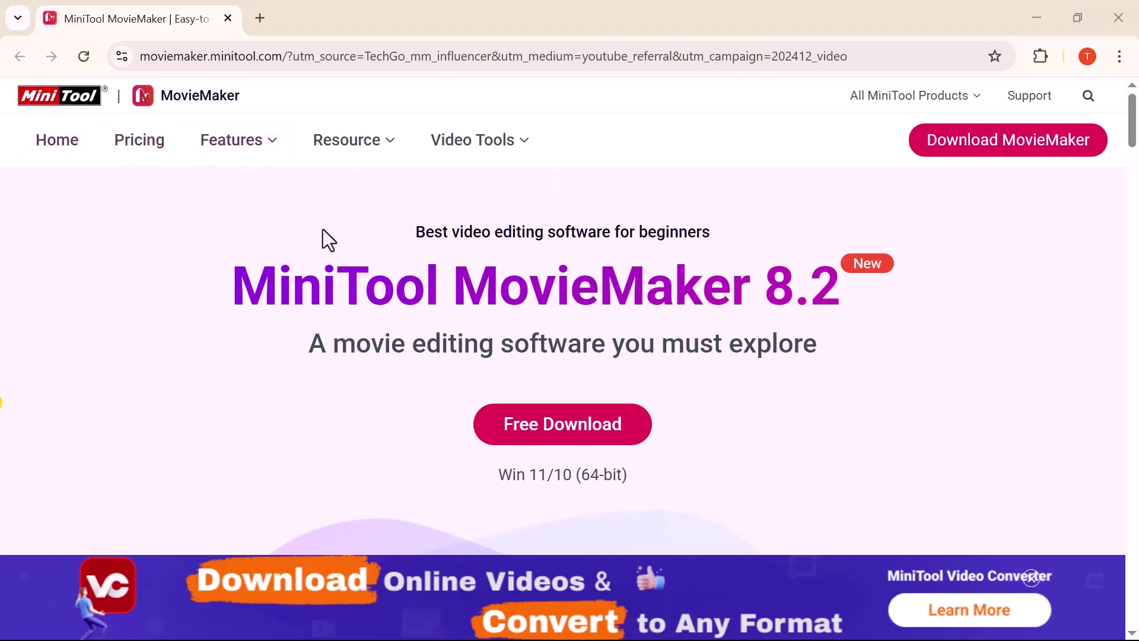
scroll(323, 229, "down", 3)
scroll(322, 229, "down", 4)
scroll(323, 229, "down", 1)
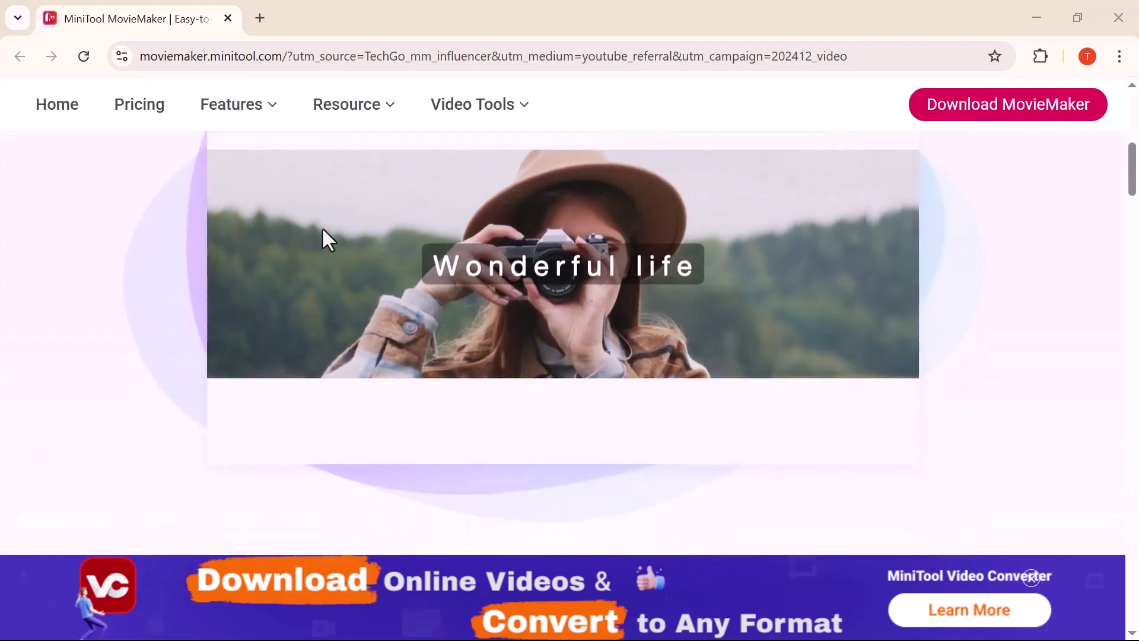
scroll(323, 229, "down", 1)
scroll(323, 229, "down", 3)
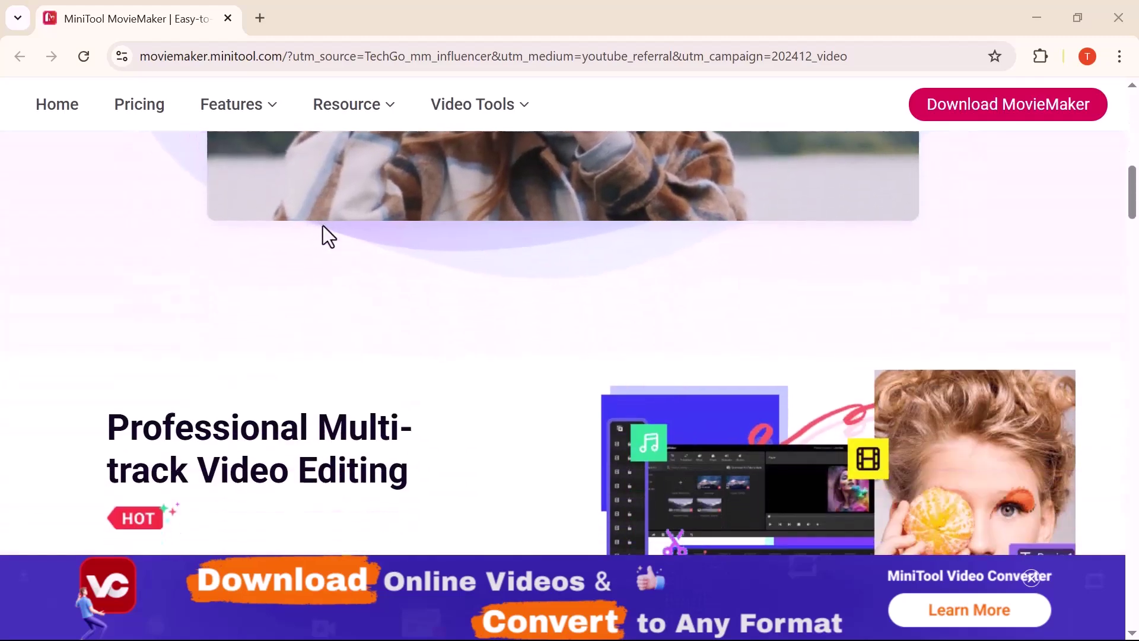
scroll(322, 233, "down", 3)
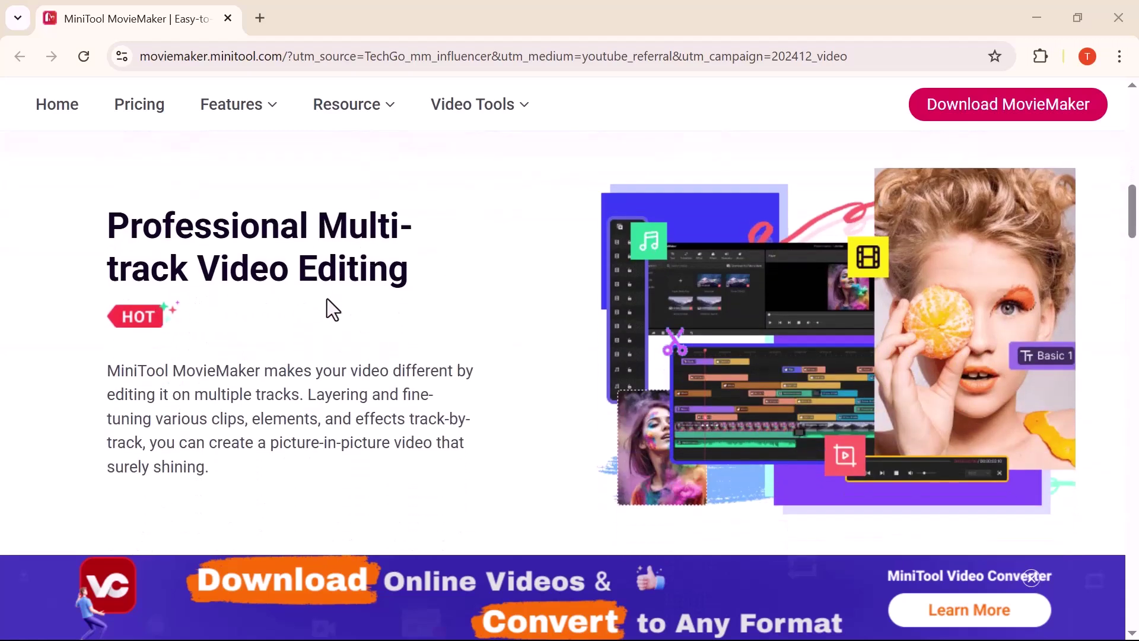
scroll(243, 402, "down", 1)
scroll(243, 404, "down", 5)
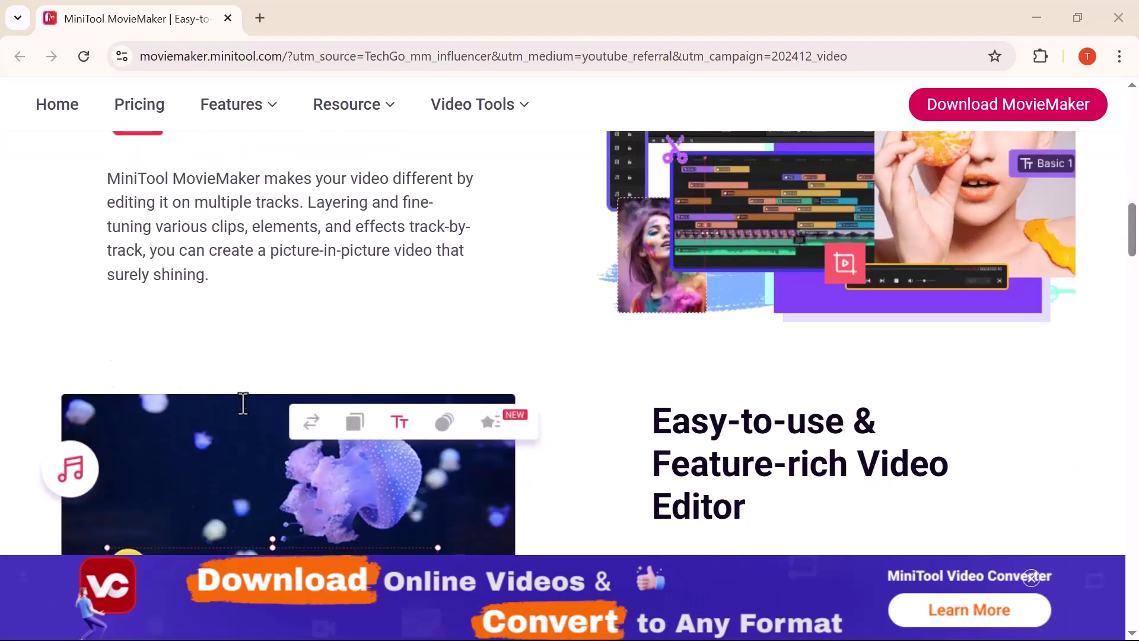
scroll(243, 404, "down", 5)
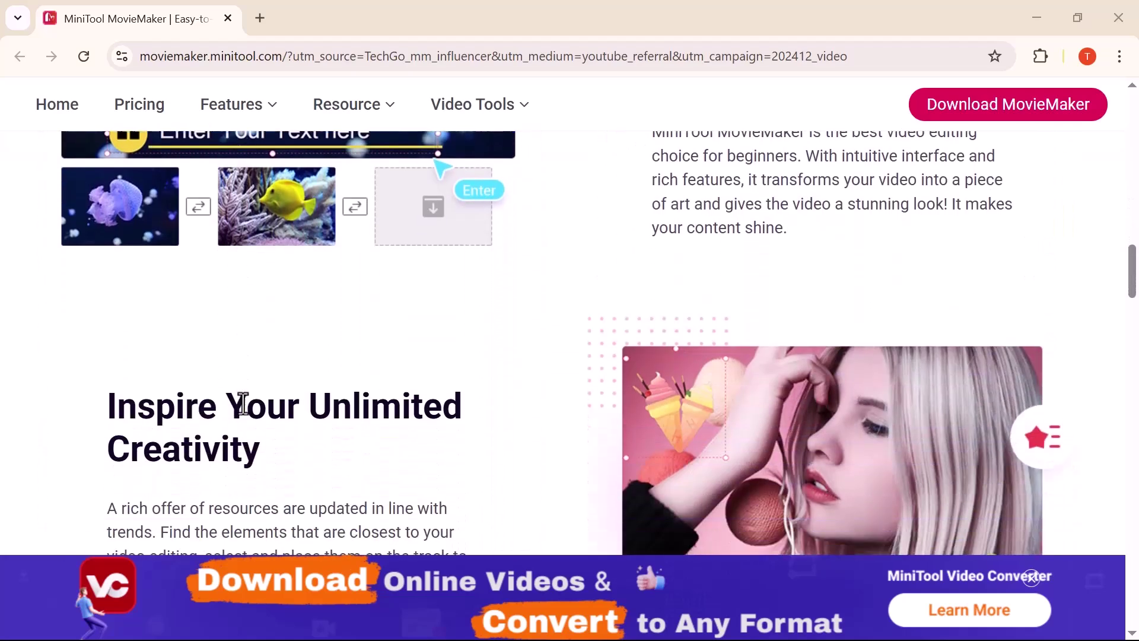
Scroll further down the homepage to the Guides & Tips on Video Editing article cards
scroll(243, 403, "up", 1)
scroll(287, 329, "down", 6)
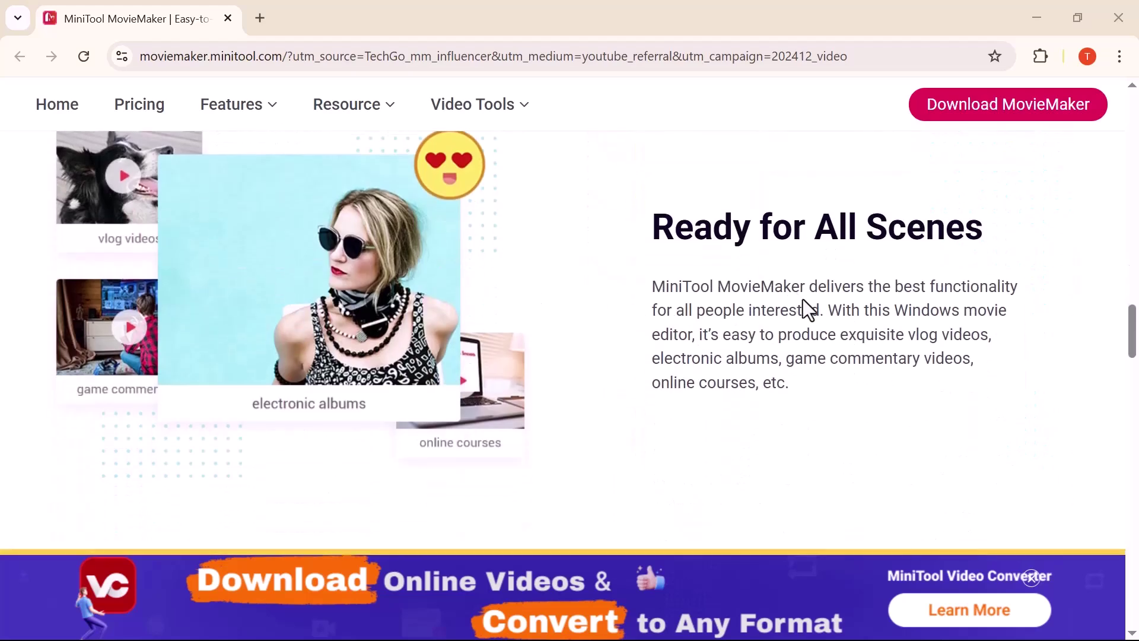
scroll(318, 281, "down", 3)
scroll(319, 281, "down", 4)
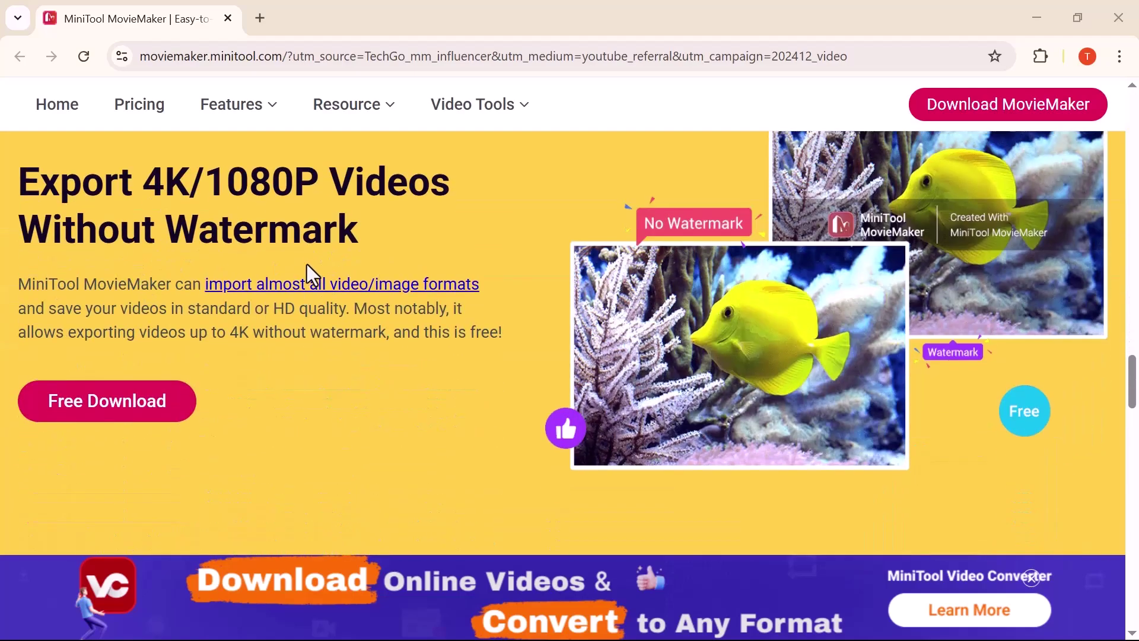
scroll(304, 258, "down", 8)
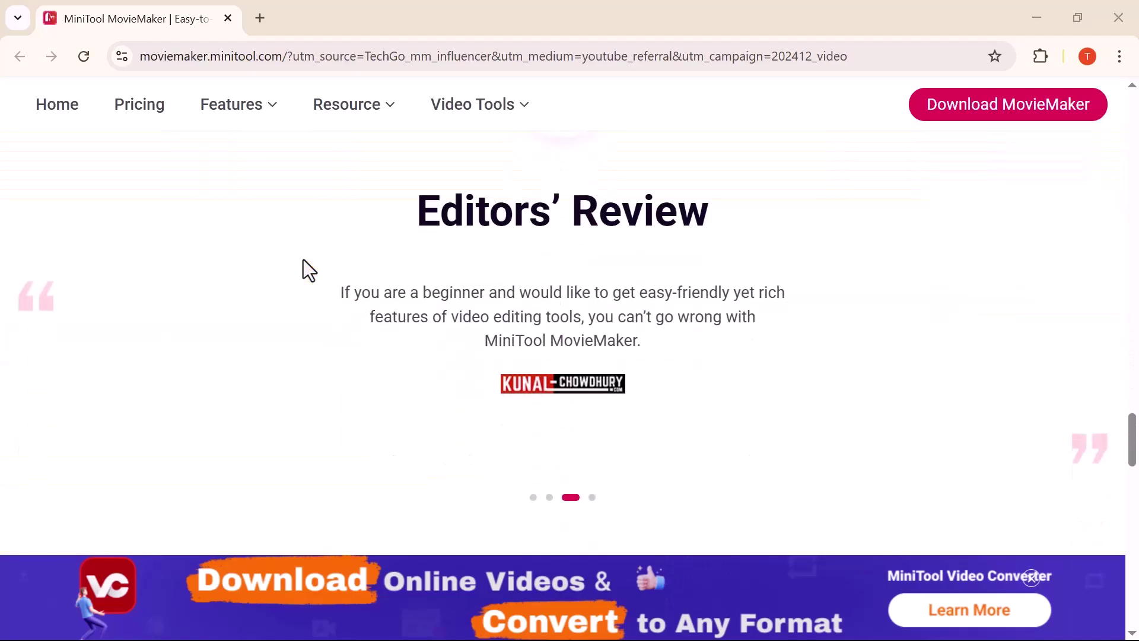
scroll(304, 261, "down", 7)
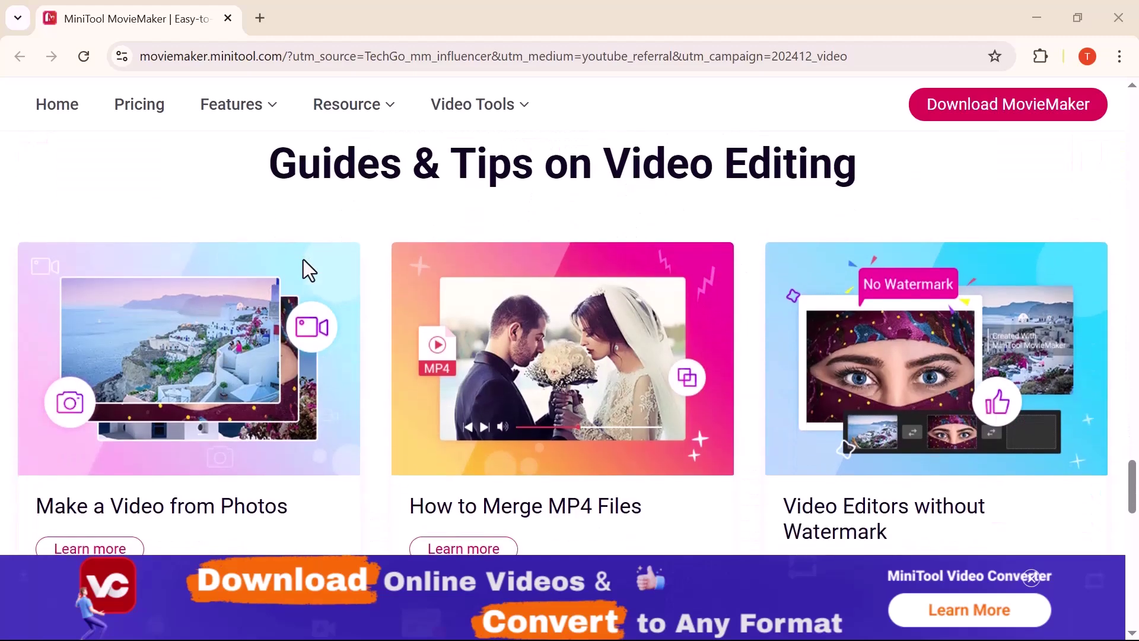
scroll(303, 258, "down", 2)
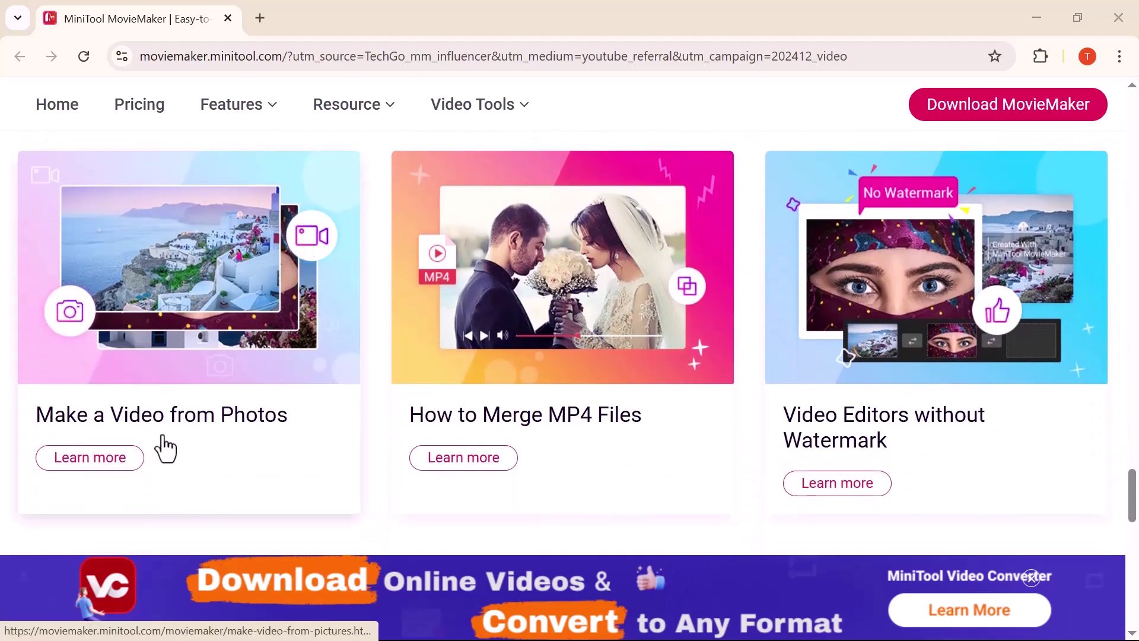